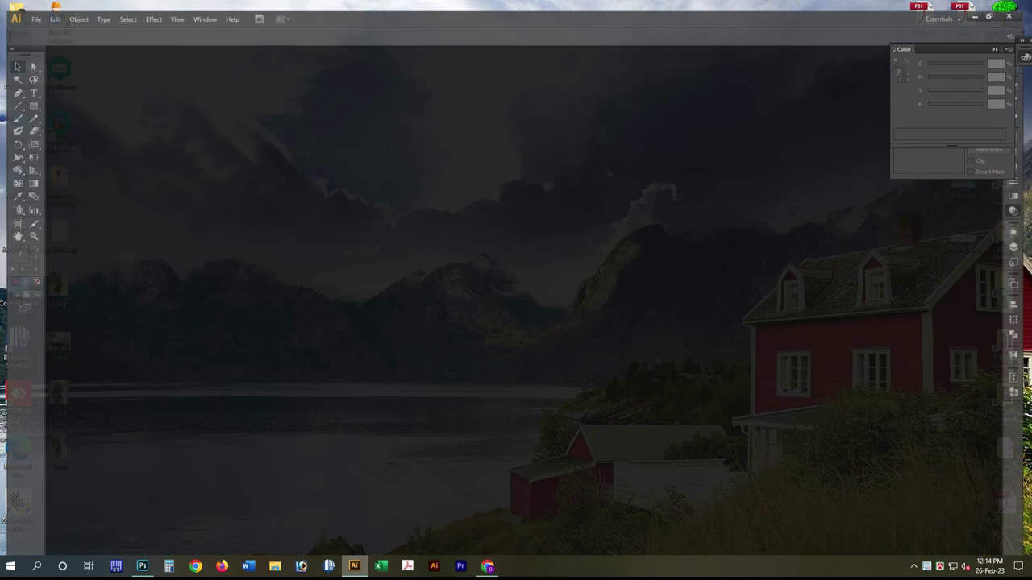
Step: Create a new blank A4 landscape document measuring 11.69 × 8.27 in
click(28, 5)
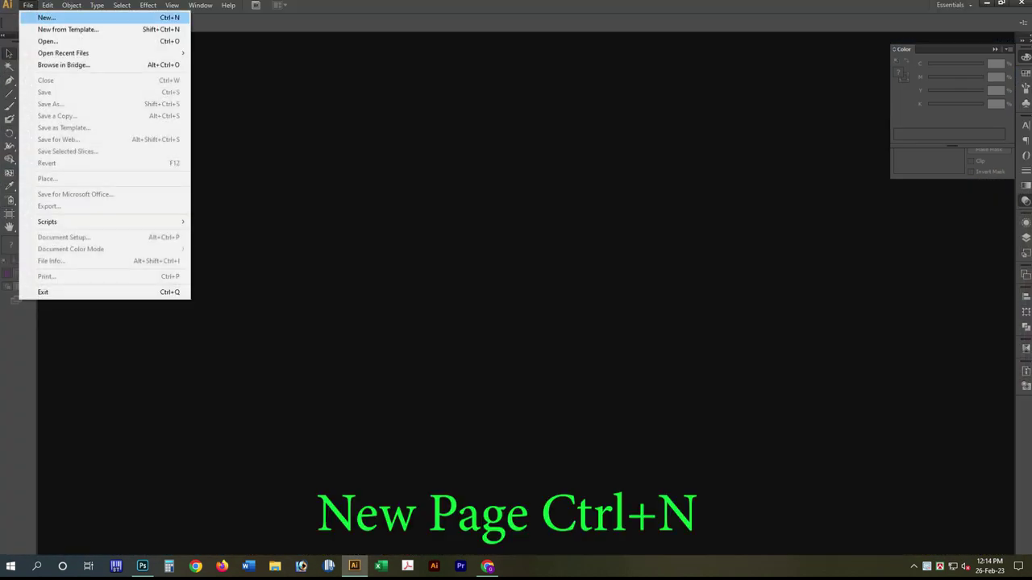
key(ctrl+n)
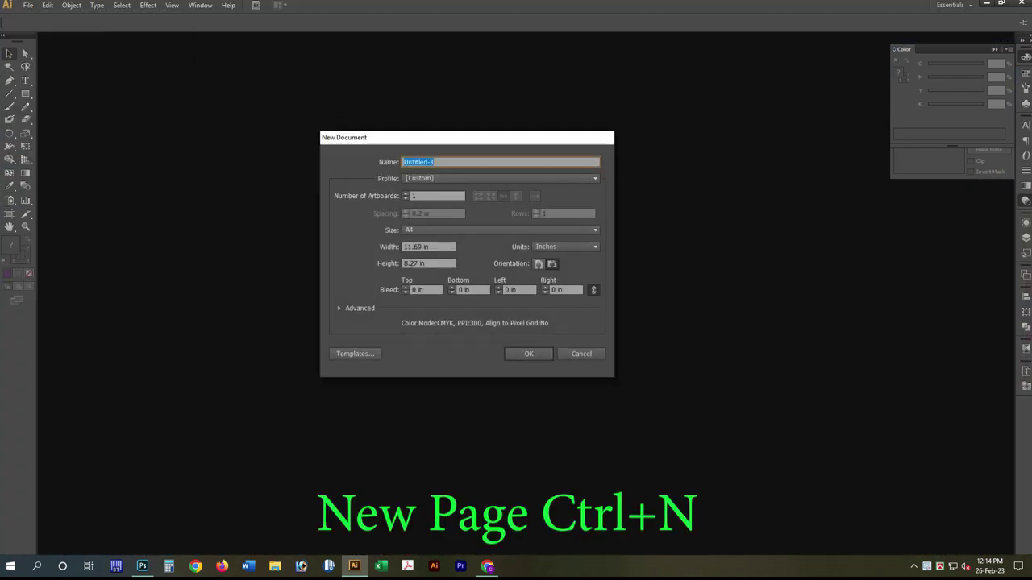
click(552, 264)
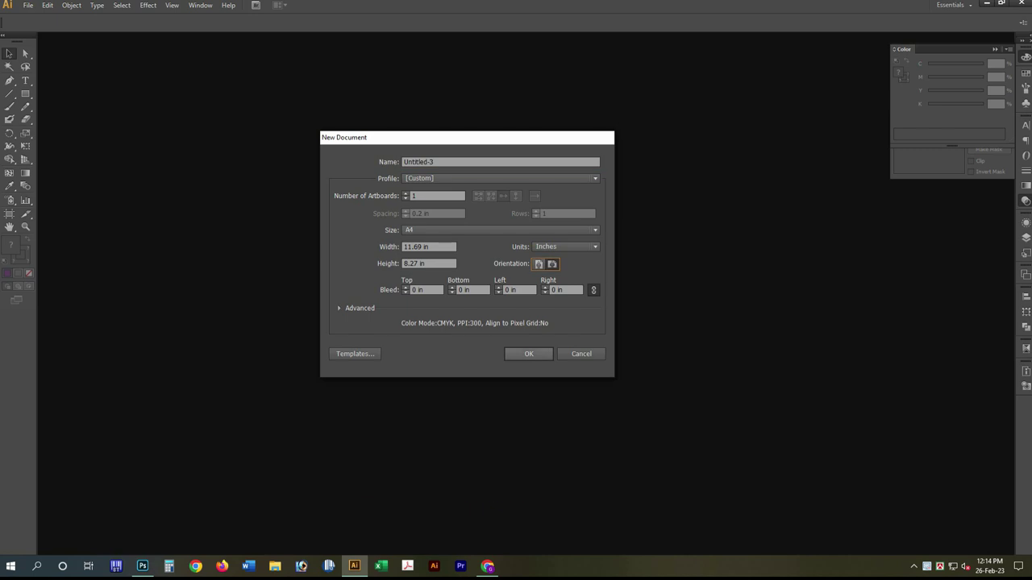
click(500, 229)
click(484, 292)
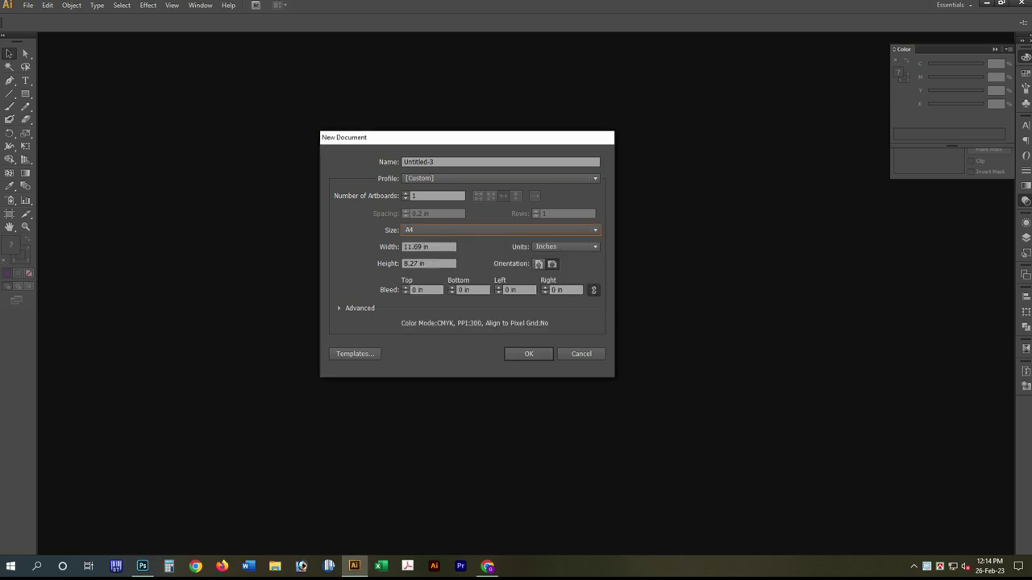
click(528, 354)
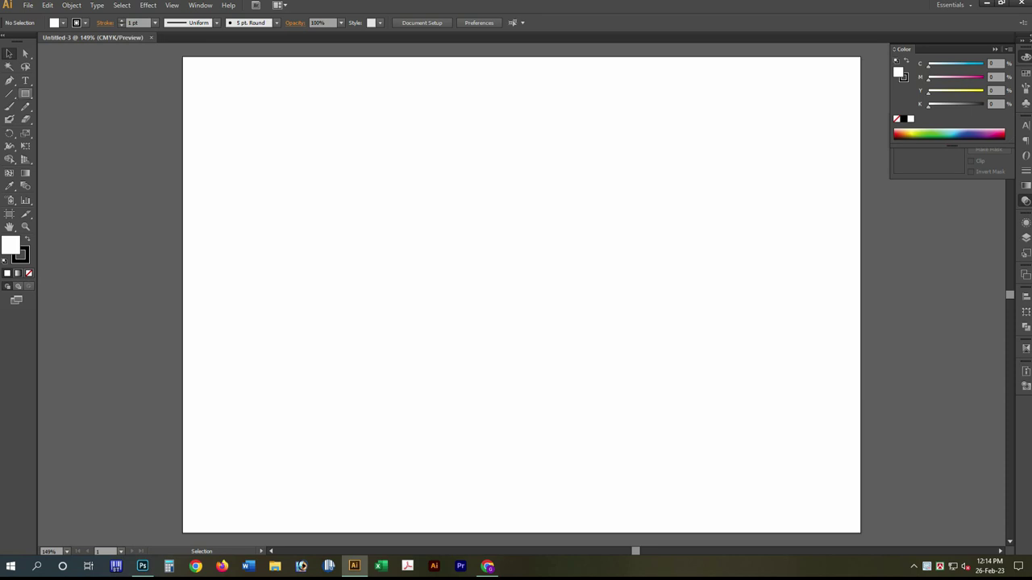
Step: Draw a circle about 5 inches across from its centre and remove its fill
drag(25, 94, 80, 117)
drag(521, 293, 650, 338)
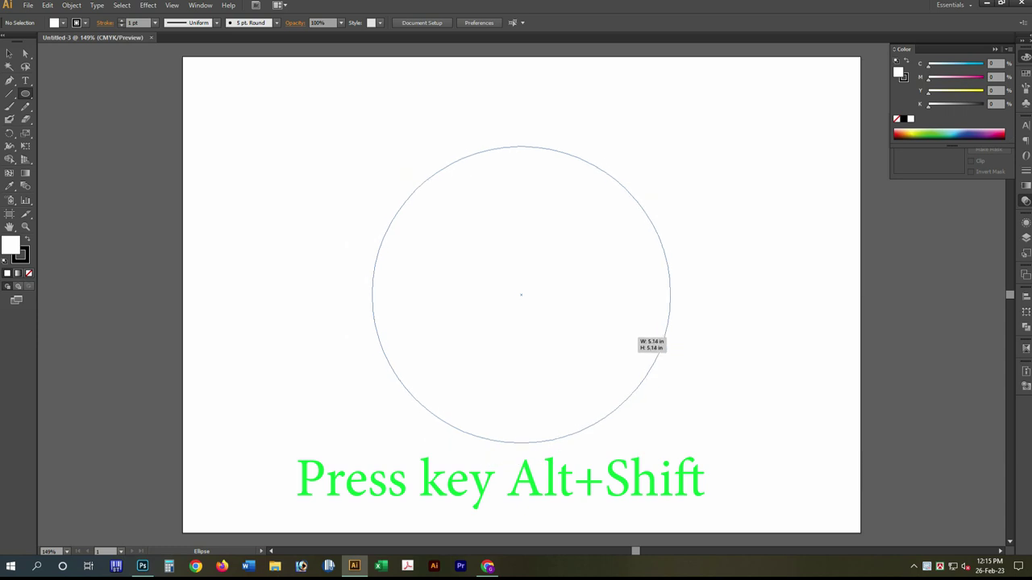
drag(650, 338, 622, 331)
key(slash)
Step: Squash the circle into a 5.01 × 2.58 in ellipse and move it near the top
key(v)
mouse_move(521, 150)
mouse_down()
mouse_move(521, 295)
mouse_move(532, 107)
mouse_up()
key(ctrl+shift+a)
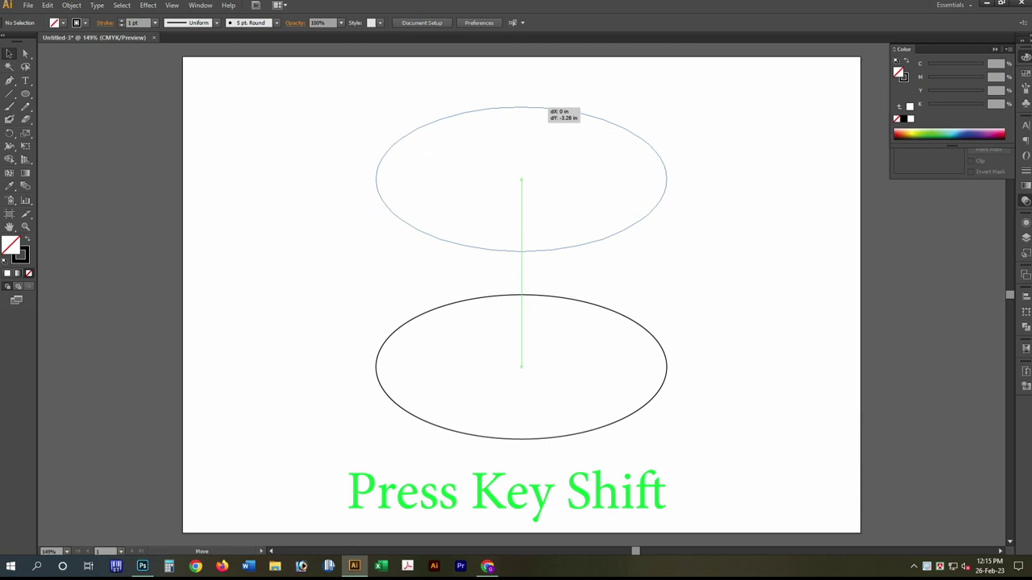
key(ctrl+shift+a)
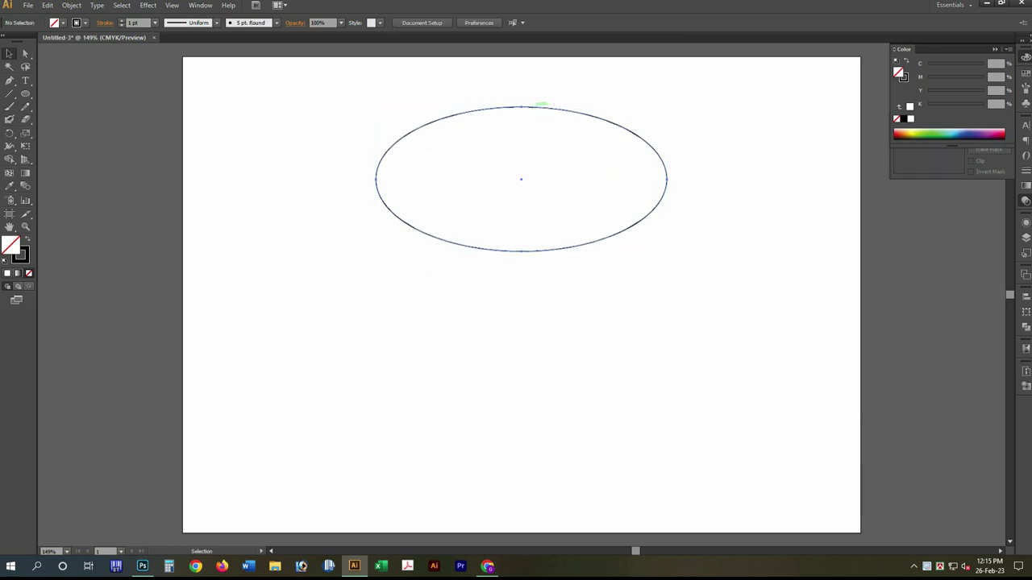
click(541, 106)
Step: Paste a copy of the ellipse in place and move it slightly straight down
click(48, 5)
click(64, 56)
click(47, 5)
click(65, 69)
key(ctrl+z)
click(48, 5)
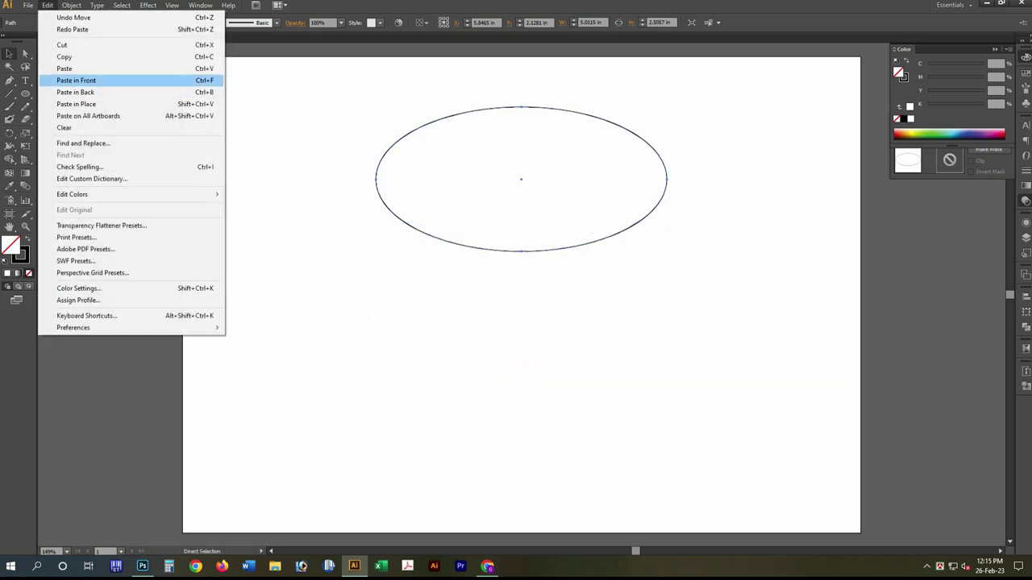
click(64, 80)
drag(504, 106, 503, 120)
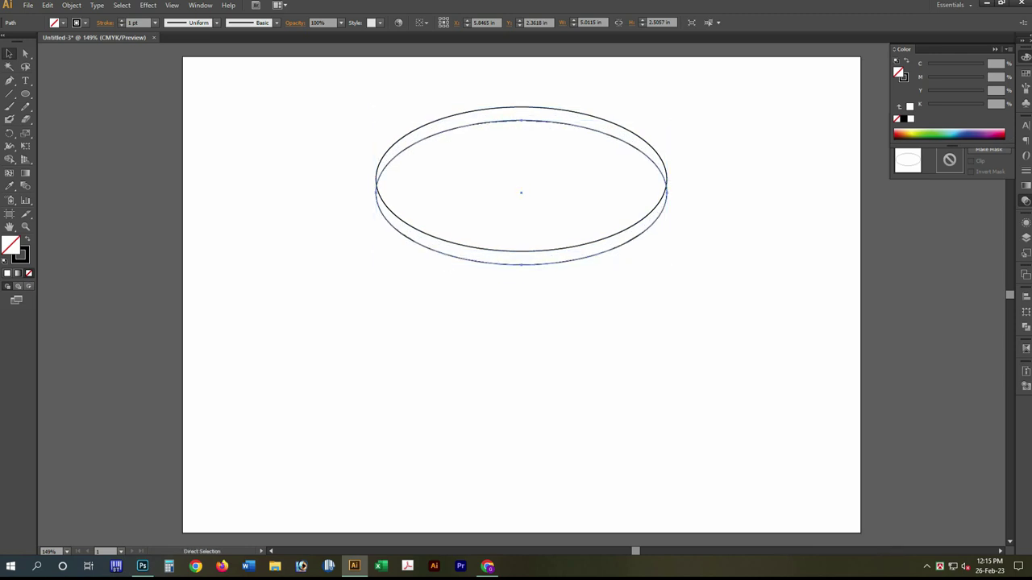
key(shift+Down)
key(ctrl+z)
Step: Try placing a lower spaced copy, then undo back to a single ellipse
mouse_move(506, 119)
mouse_down()
mouse_move(507, 132)
mouse_move(521, 134)
mouse_up()
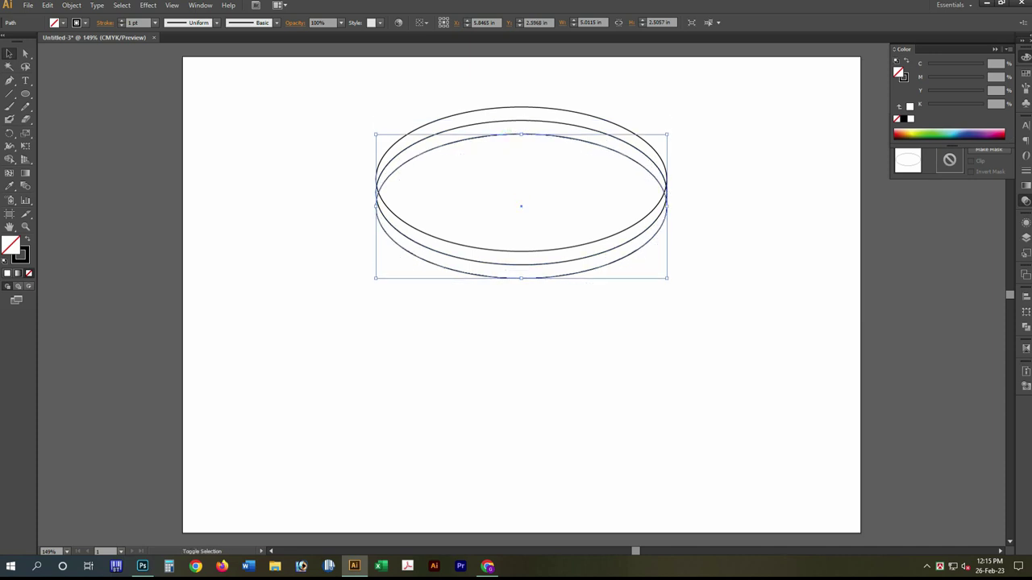
key(a)
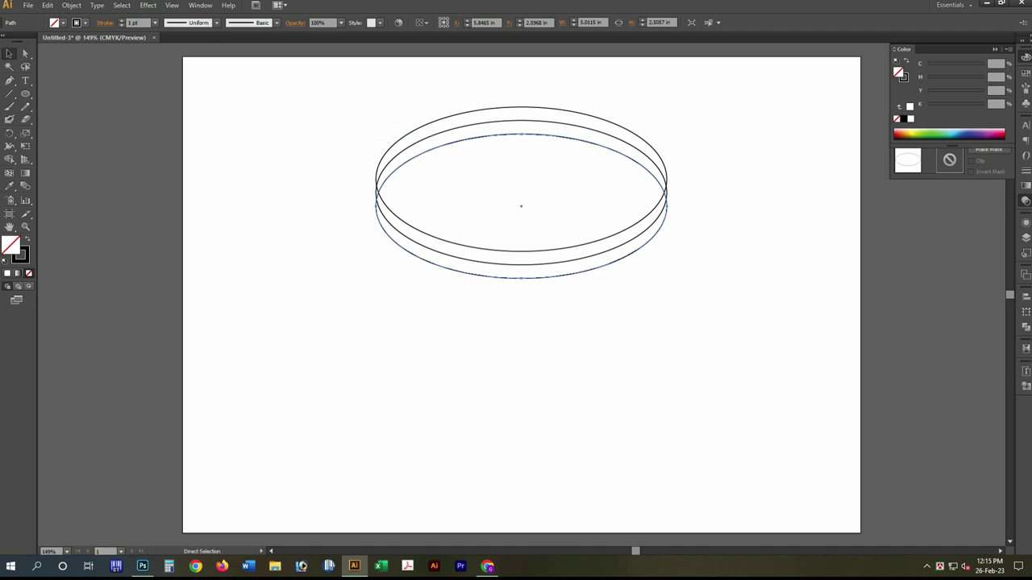
key(ctrl+z)
key(ctrl+z)
key(v)
key(ctrl+shift+a)
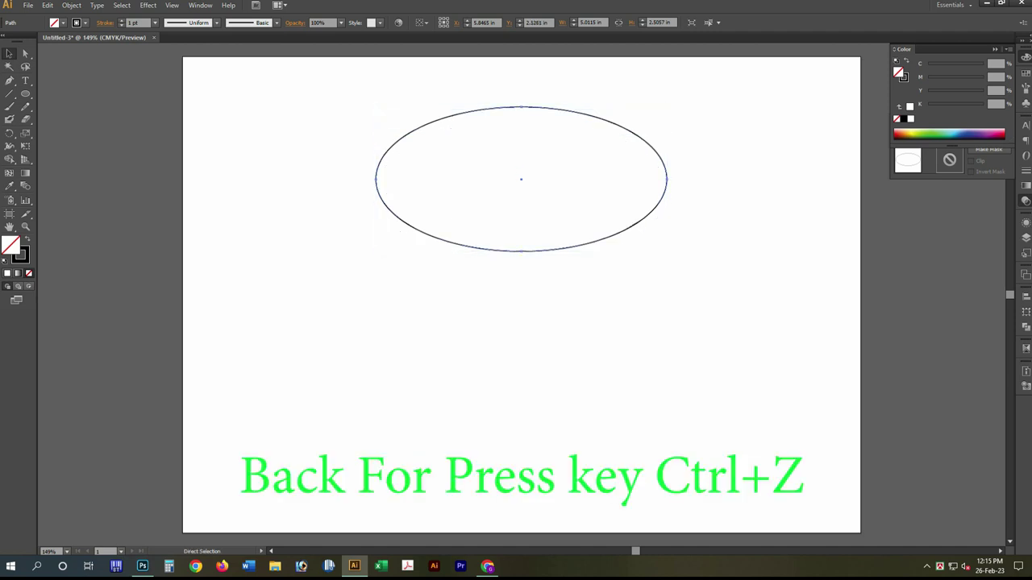
key(ctrl+a)
key(ctrl+shift+a)
drag(568, 122, 572, 165)
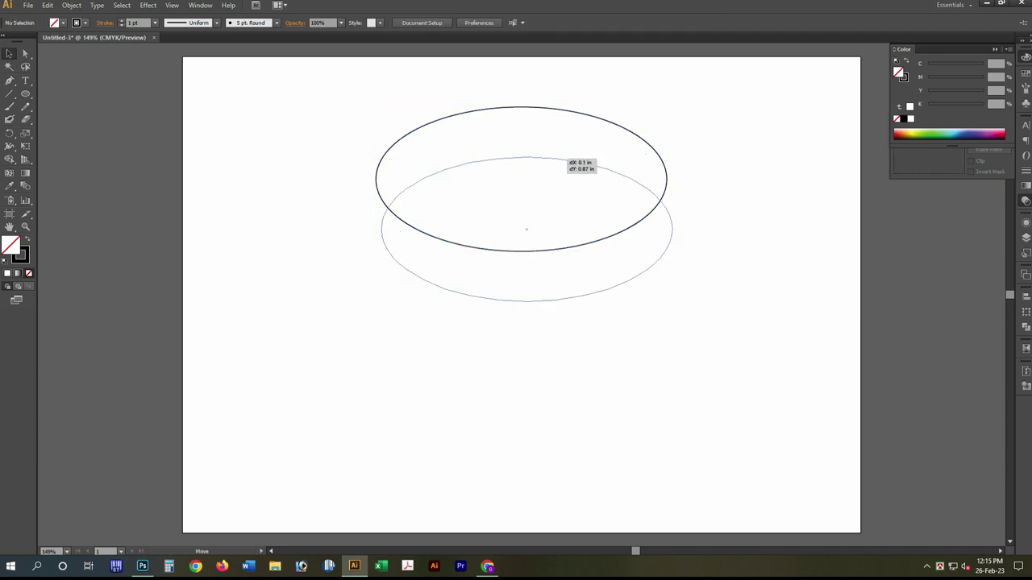
key(ctrl+z)
key(ctrl+shift+a)
key(ctrl+a)
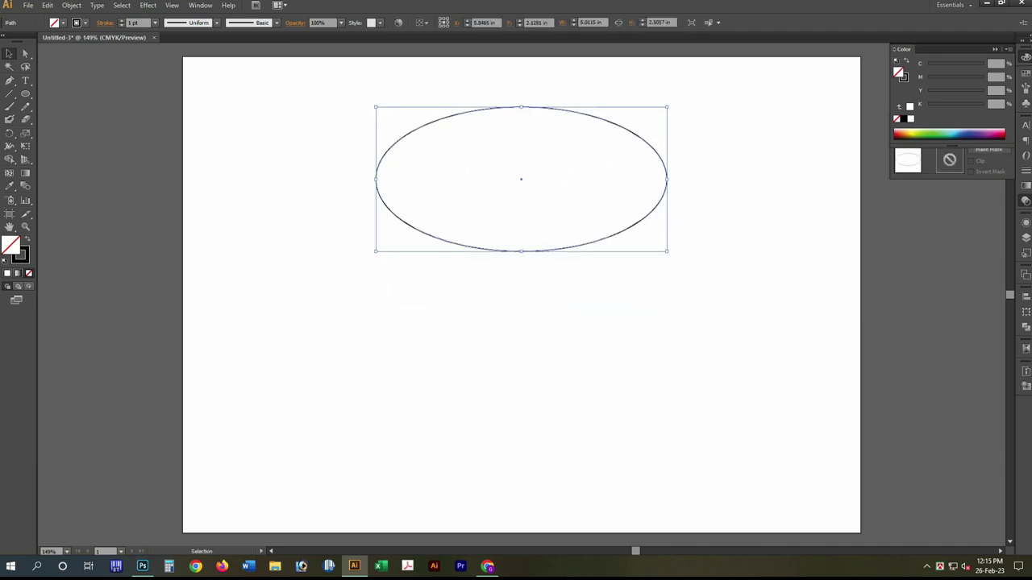
Step: Step ellipse copies about 0.23 in apart using Ctrl+D, then select all six
drag(521, 105, 521, 120)
key(ctrl+d)
key(ctrl+d)
key(ctrl+d)
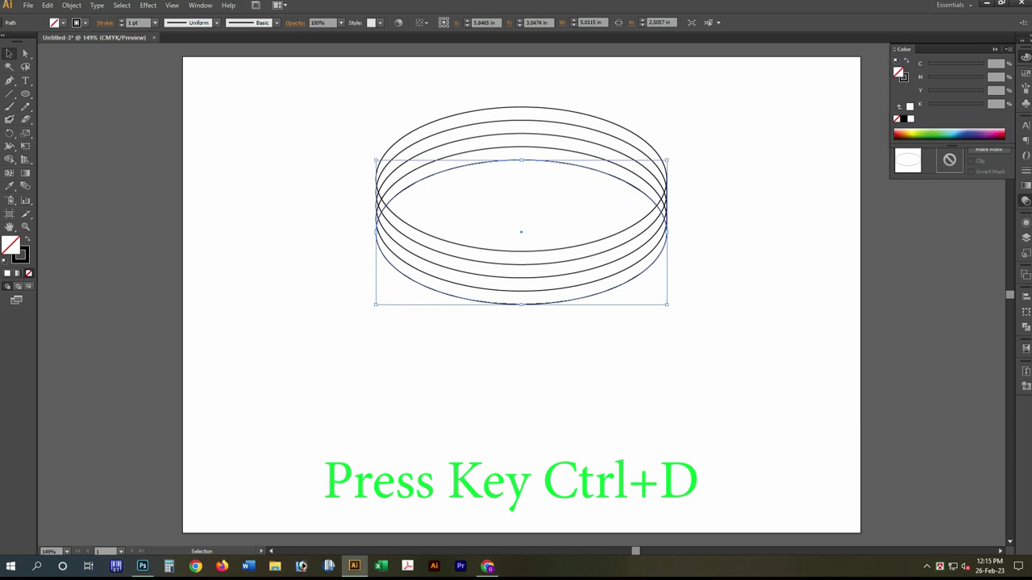
key(ctrl+d)
drag(321, 90, 748, 334)
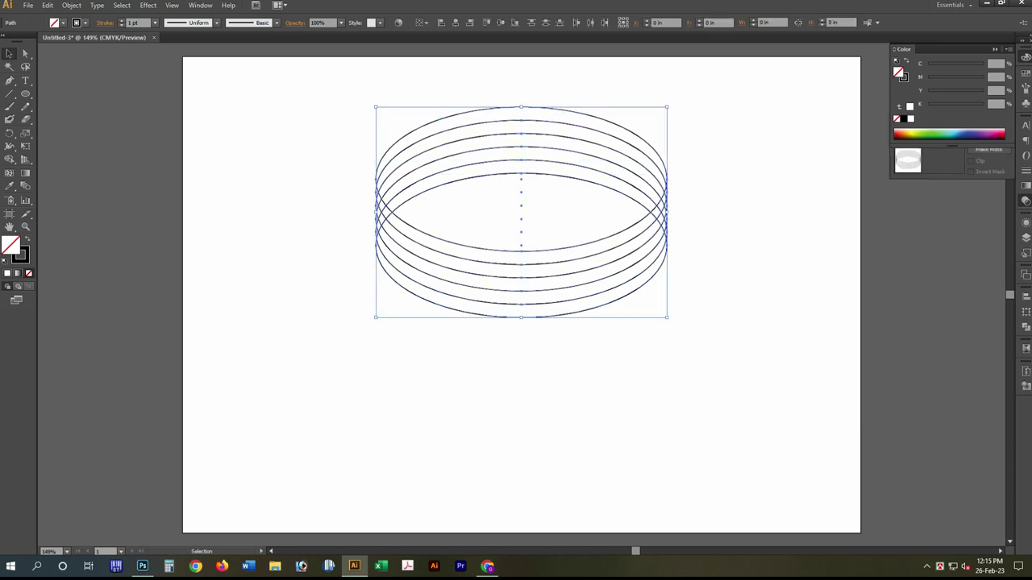
Step: Draw a vertical line down the right edge of the ellipse stack
key(backslash)
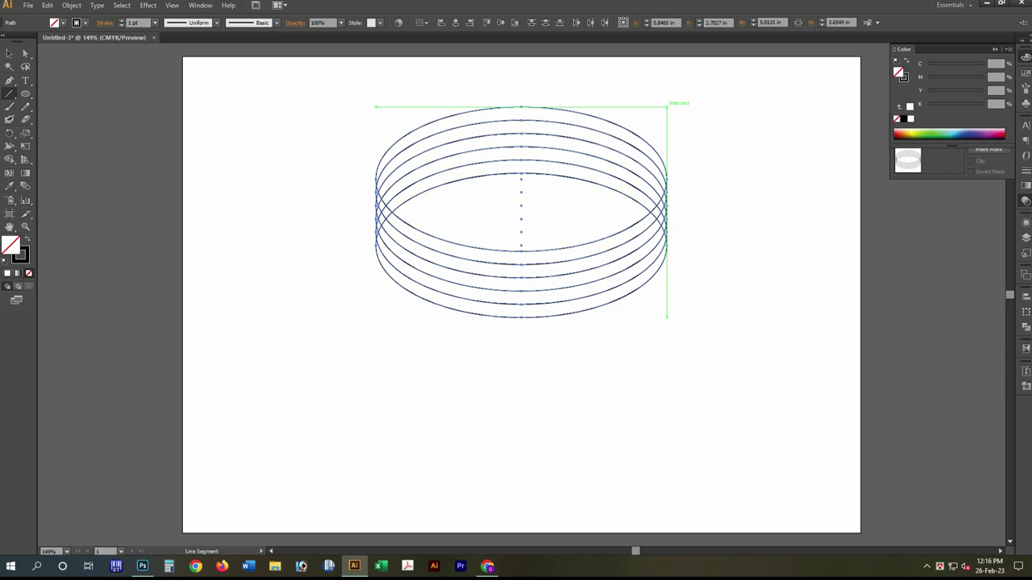
drag(666, 106, 676, 318)
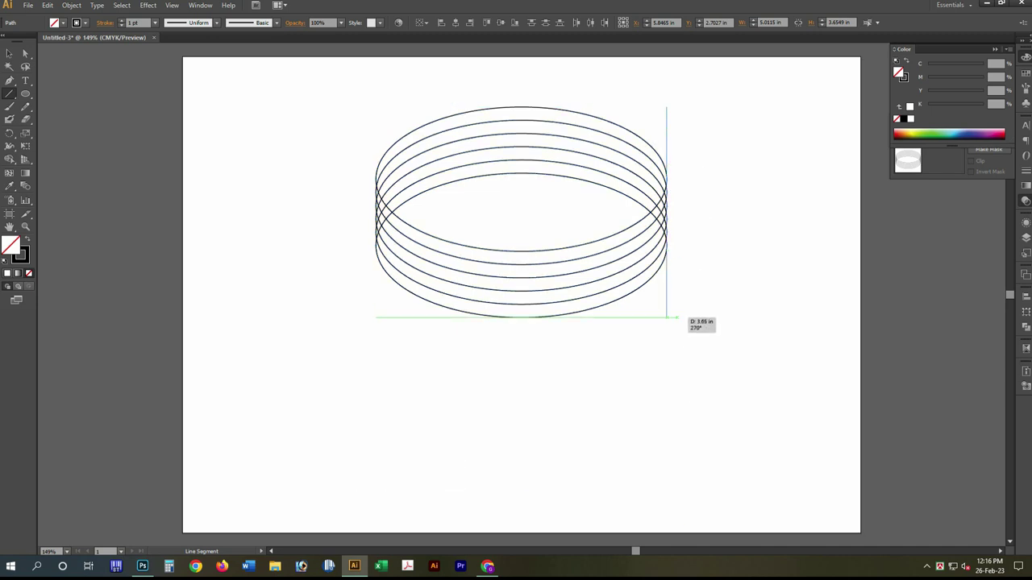
drag(675, 318, 676, 318)
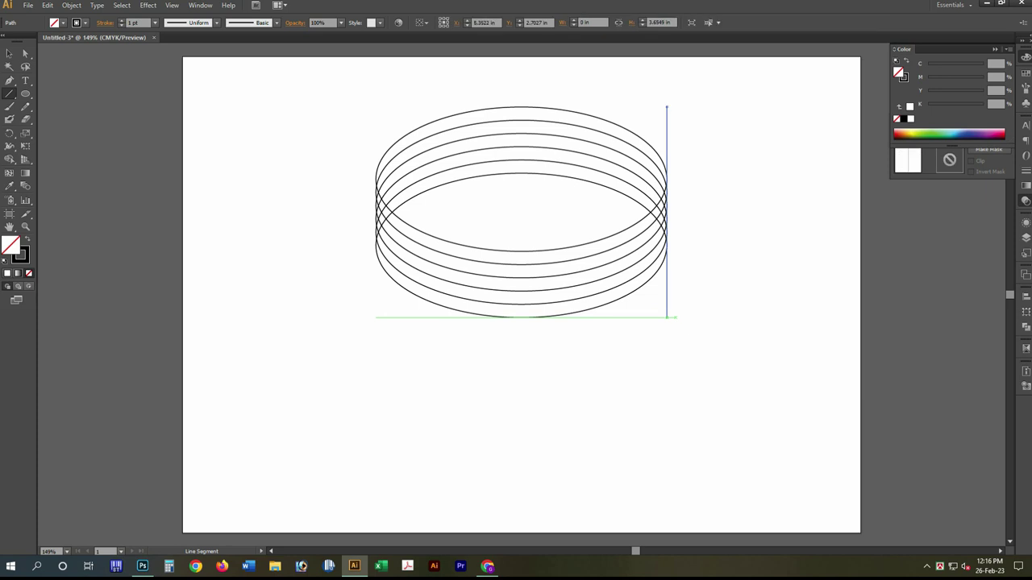
key(v)
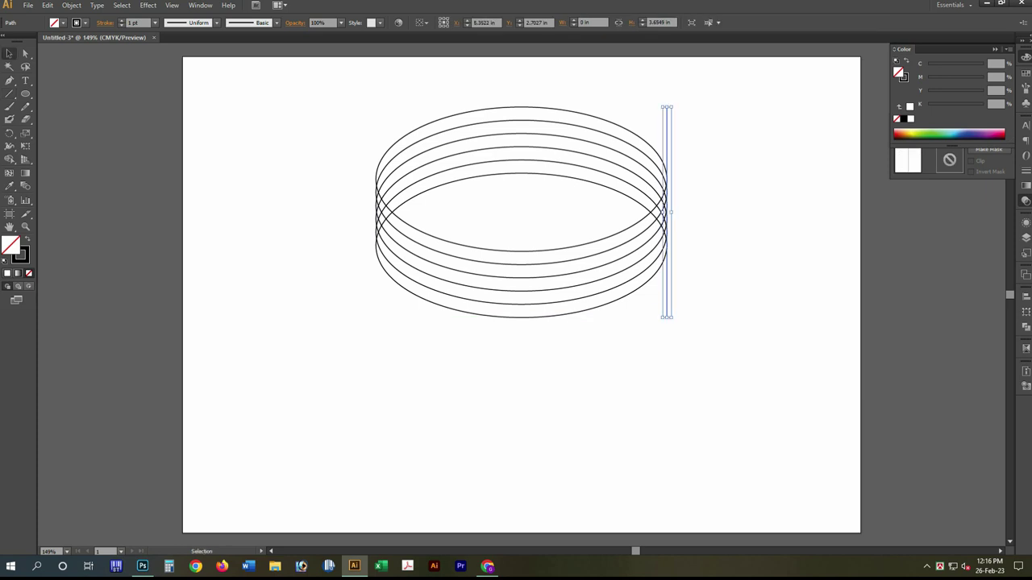
Step: Paste a copy of the line in front, select the ellipses and show the Align options
click(47, 5)
click(65, 56)
click(48, 5)
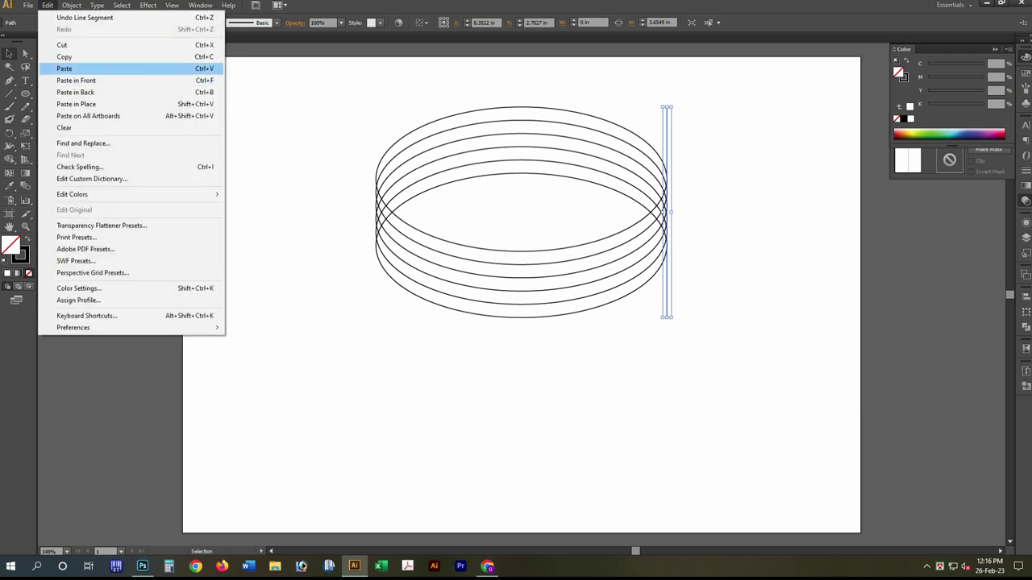
click(76, 80)
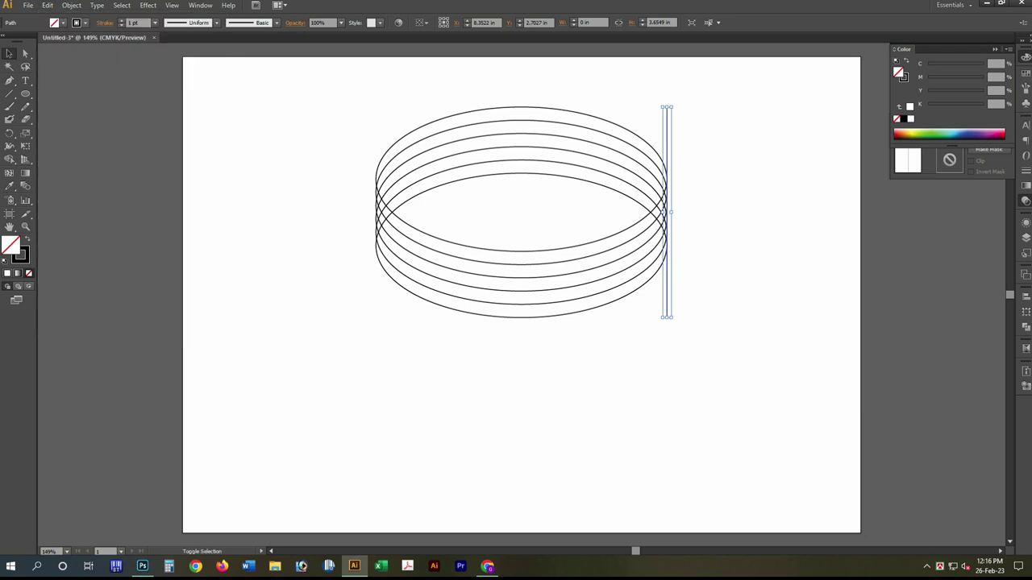
drag(308, 133, 398, 278)
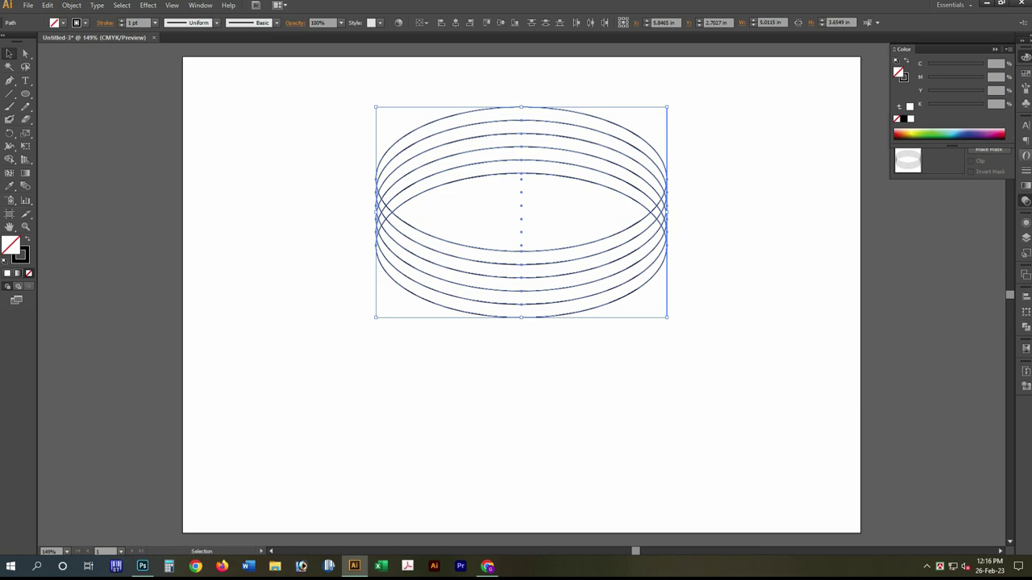
click(1025, 296)
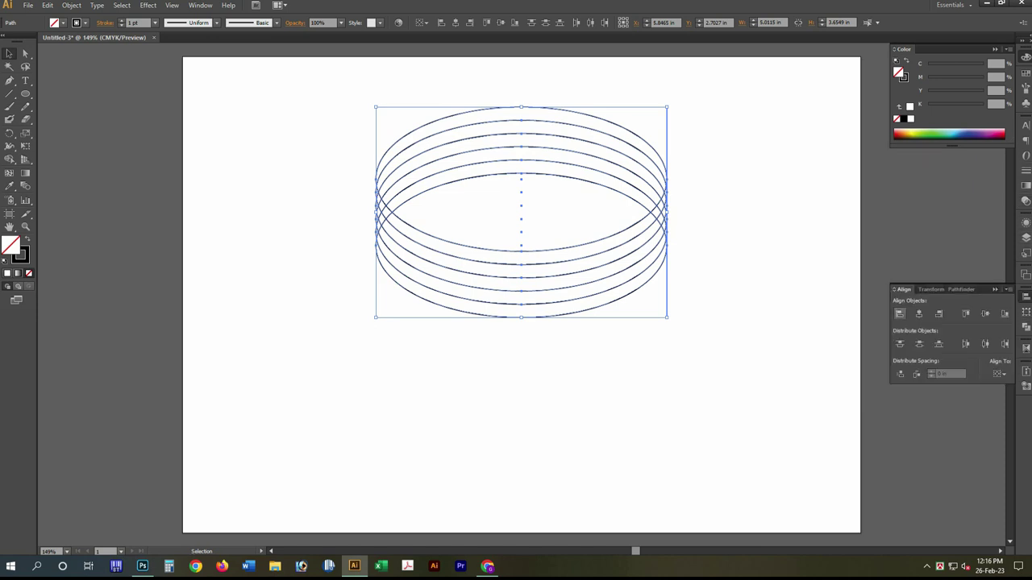
Step: Copy all ellipses and both side lines and paste the copy in front
key(ctrl+shift+a)
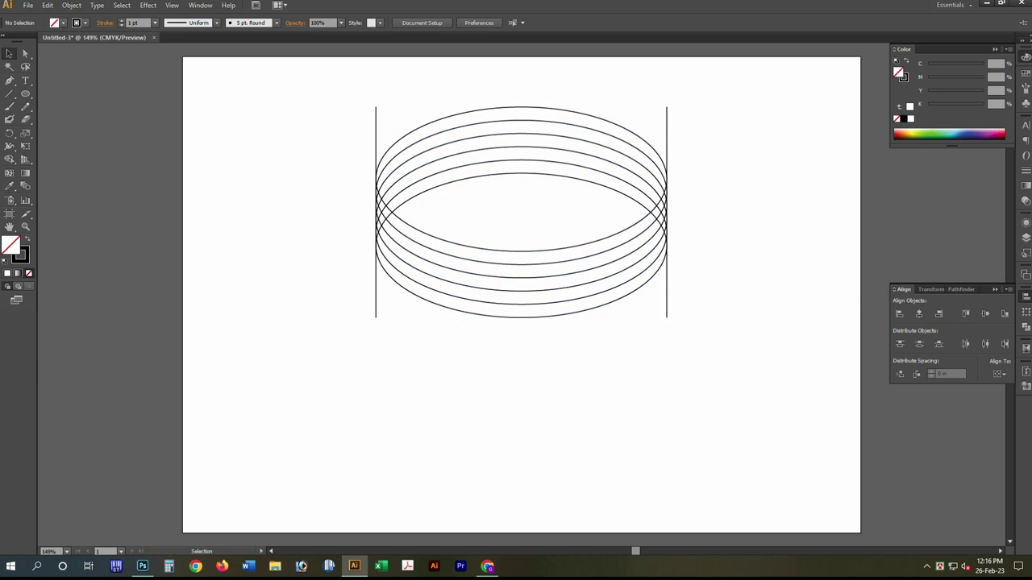
drag(666, 299, 667, 298)
key(ctrl+a)
click(48, 4)
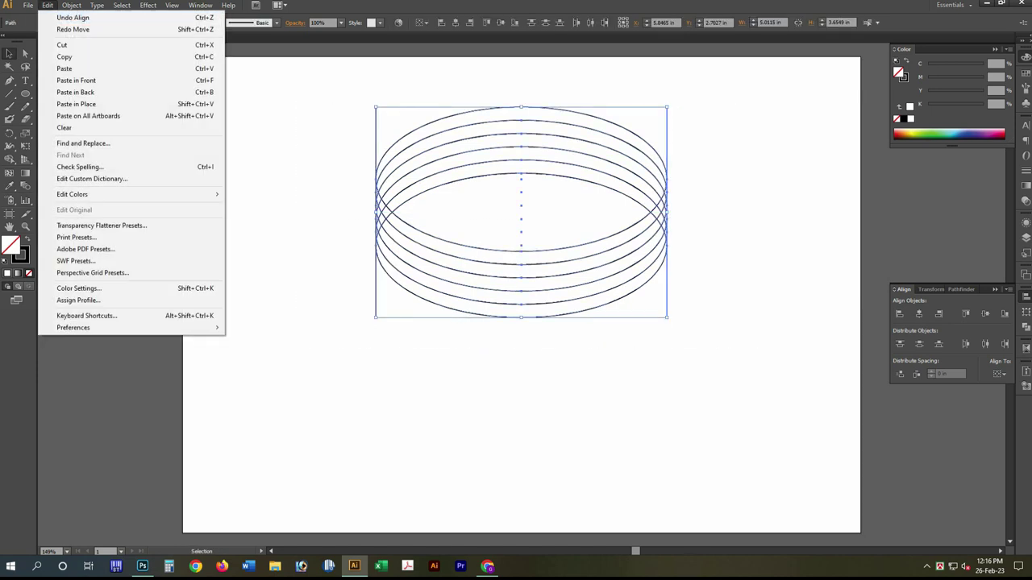
click(60, 56)
click(47, 5)
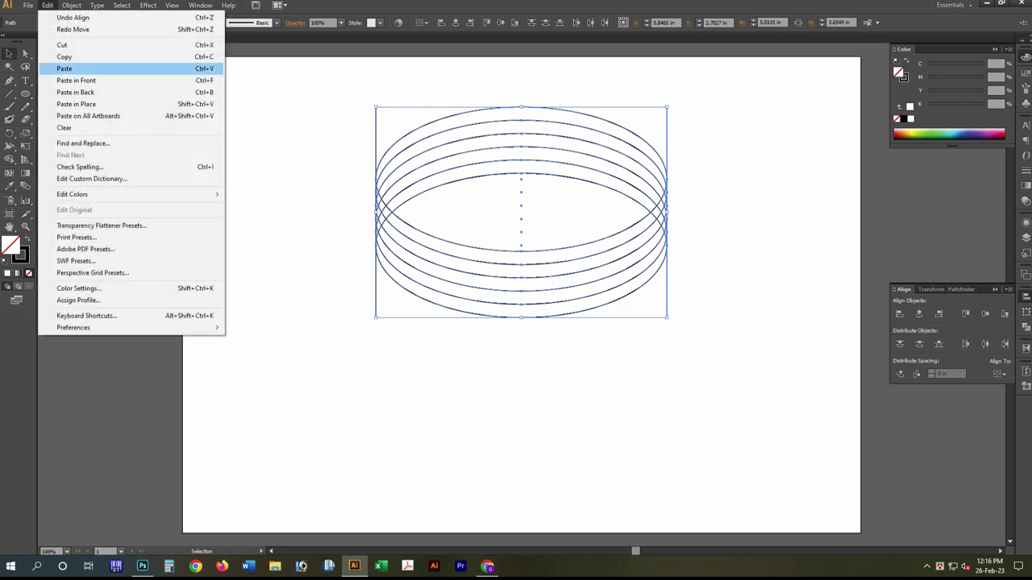
click(60, 81)
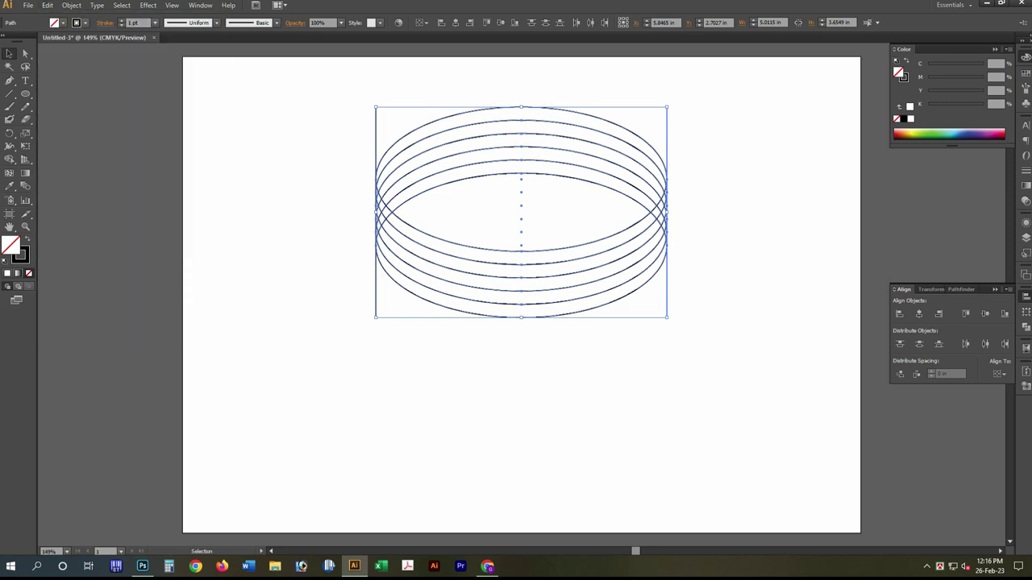
Step: Rotate the pasted copy 90° so upright ellipses cross the horizontal stack
drag(673, 104, 574, 348)
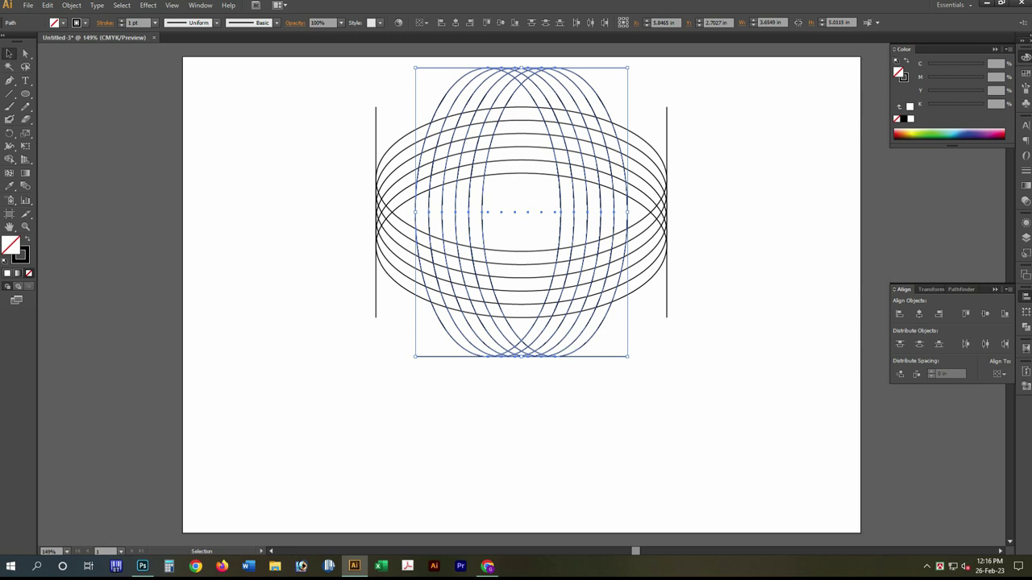
key(ctrl+shift+a)
key(a)
click(666, 218)
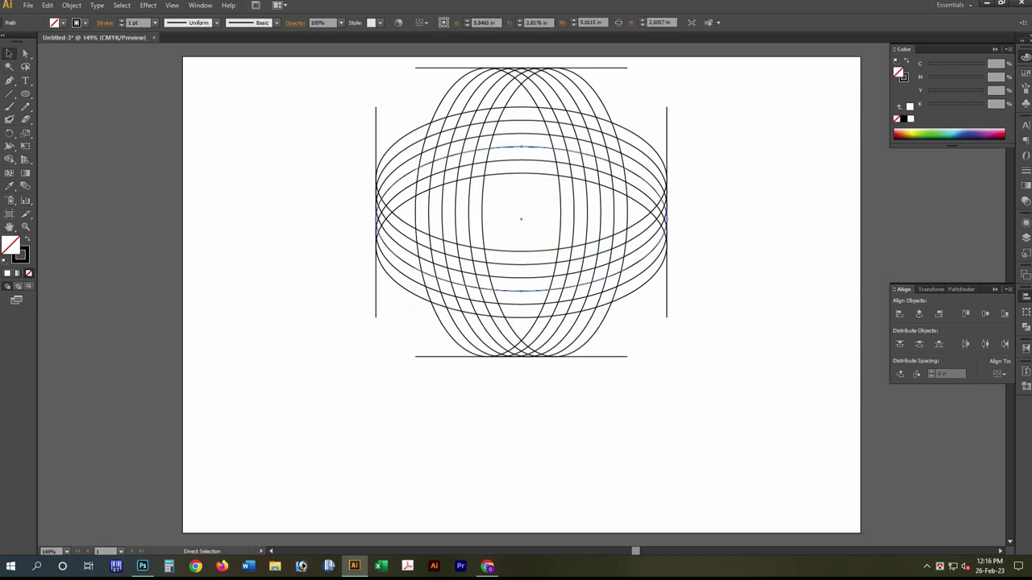
key(v)
key(ctrl+shift+a)
Step: Move the whole ellipse grid straight down toward the middle of the page
key(ctrl+a)
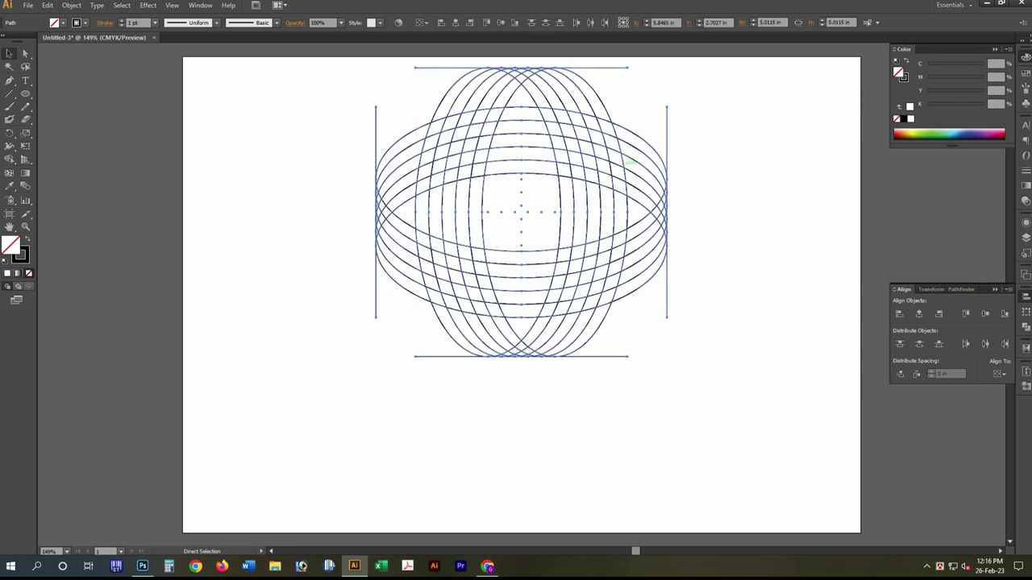
drag(637, 166, 637, 246)
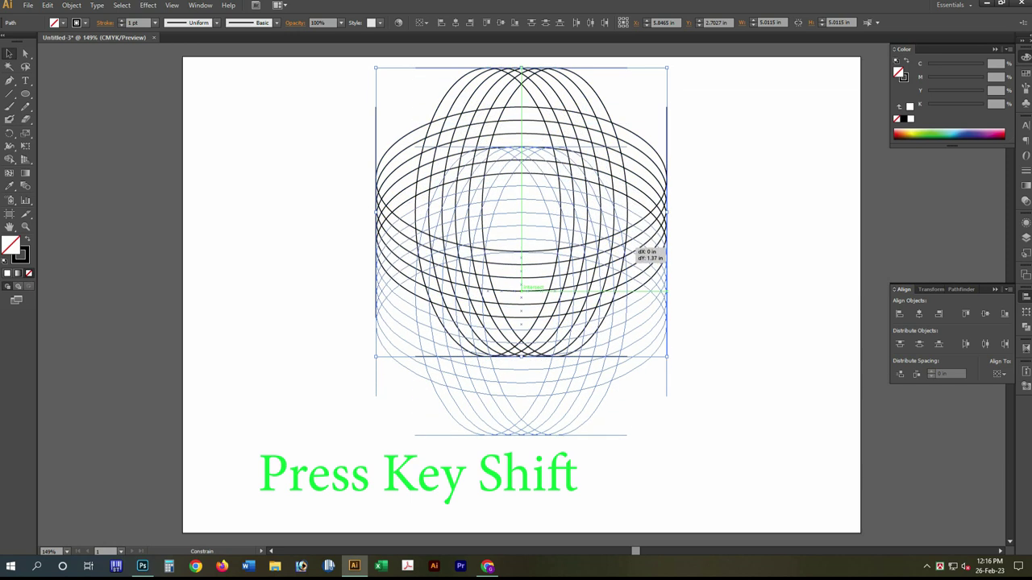
key(ctrl+shift+a)
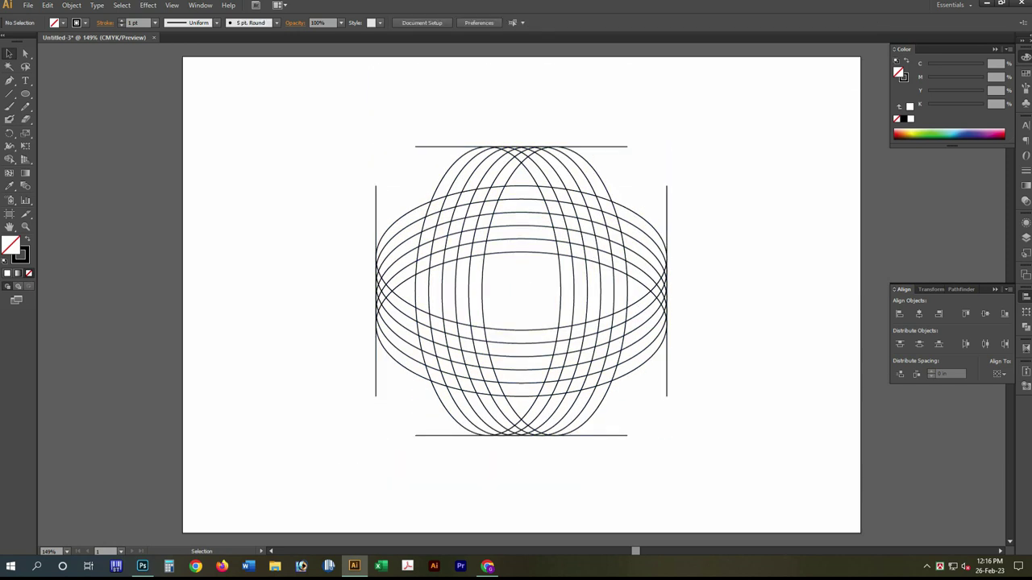
Step: Select the whole grid, switch to Shape Builder and set the fill to red (C=0 M=100 Y=100 K=0)
key(v)
drag(182, 85, 768, 503)
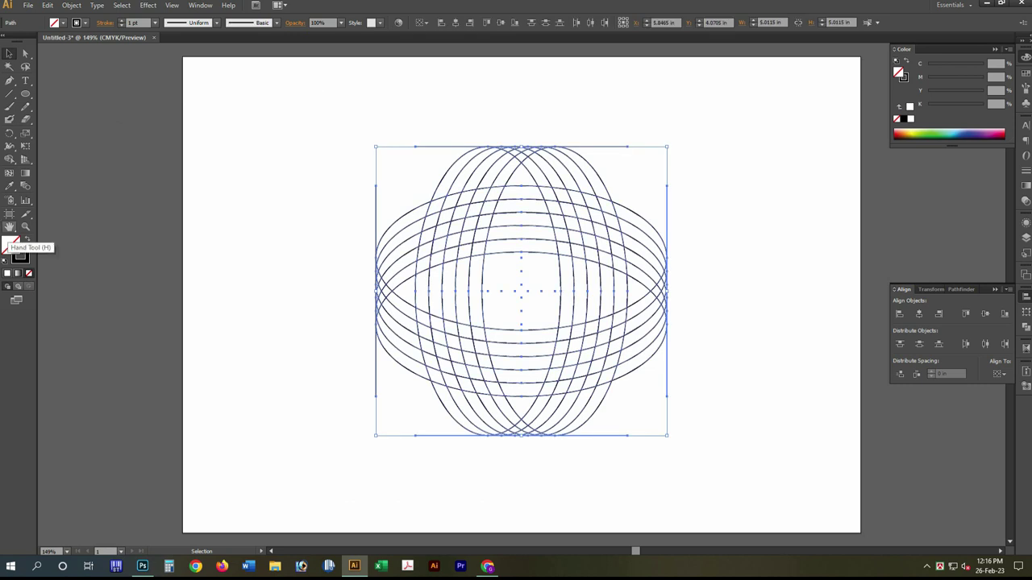
click(10, 159)
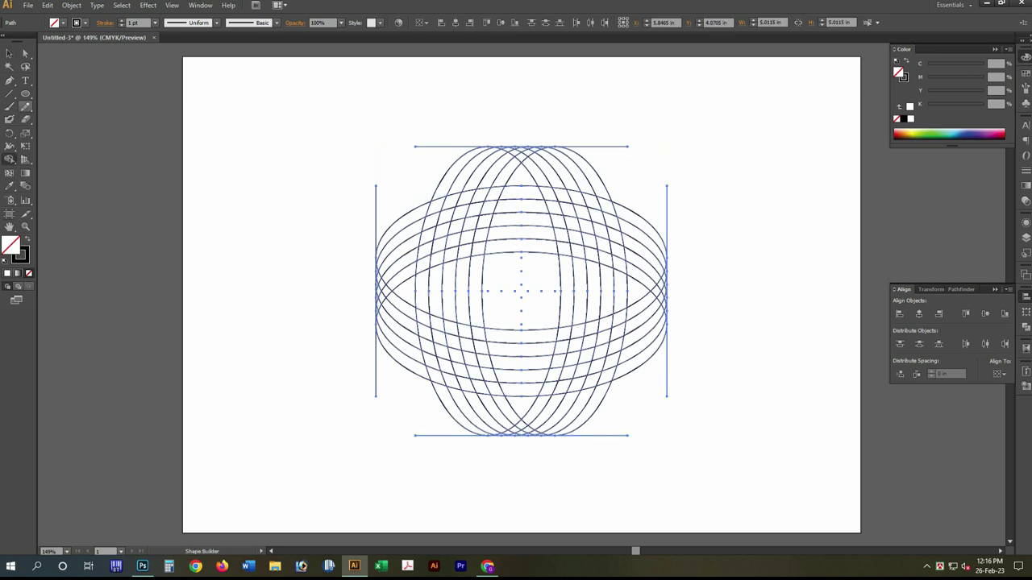
click(56, 23)
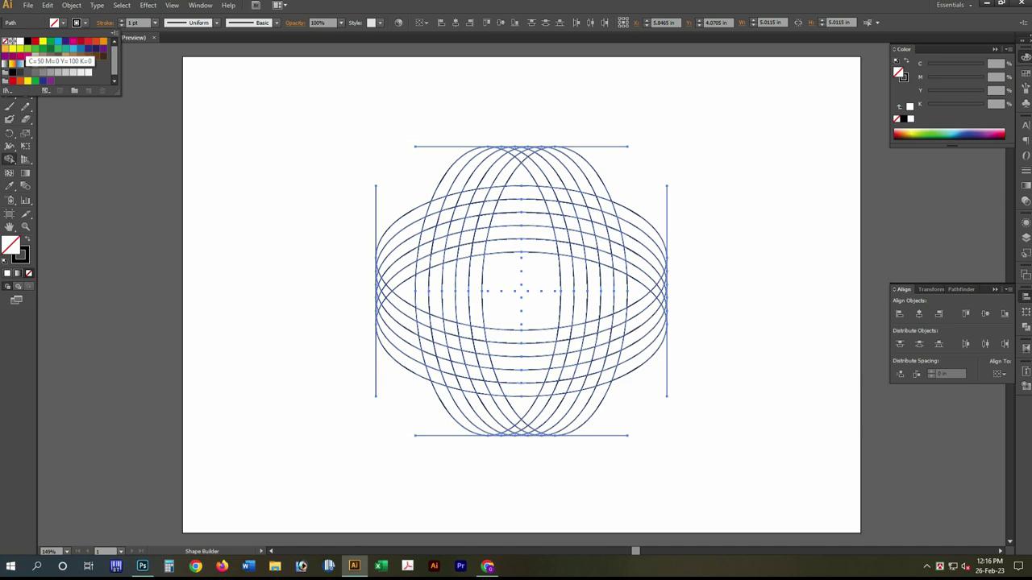
click(28, 41)
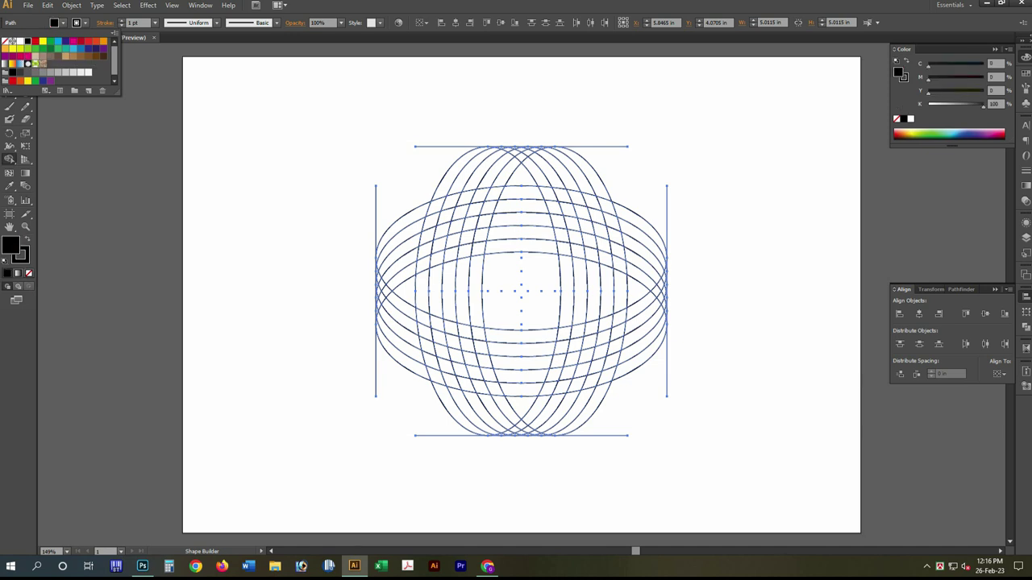
click(35, 41)
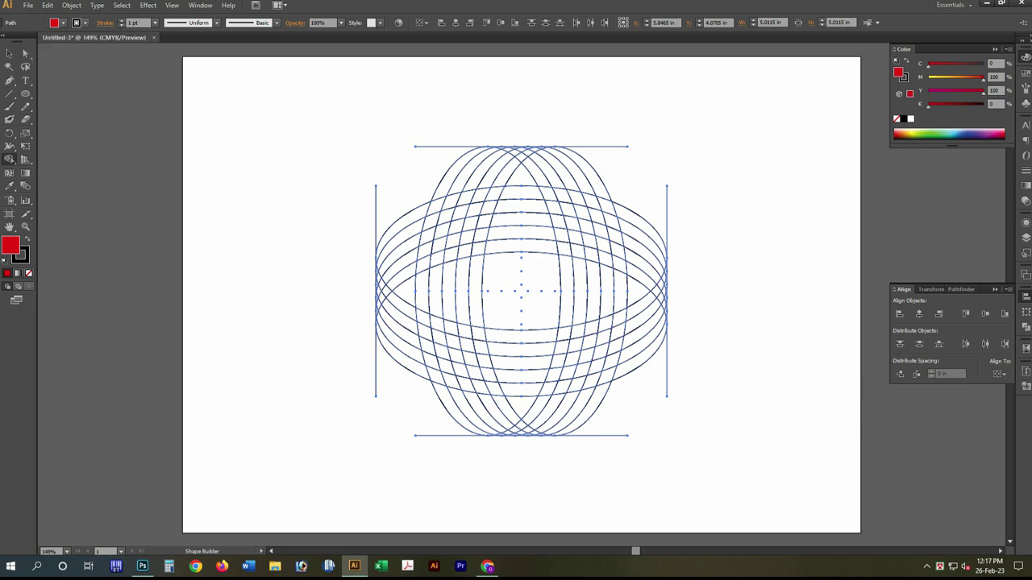
Step: Merge the three lower-left curved strips into red bands, absorbing leftover pieces near the bottom
mouse_move(420, 280)
mouse_down()
mouse_move(440, 375)
mouse_move(488, 433)
mouse_up()
mouse_move(446, 266)
mouse_down()
mouse_move(468, 394)
mouse_move(500, 432)
mouse_up()
drag(476, 260, 477, 325)
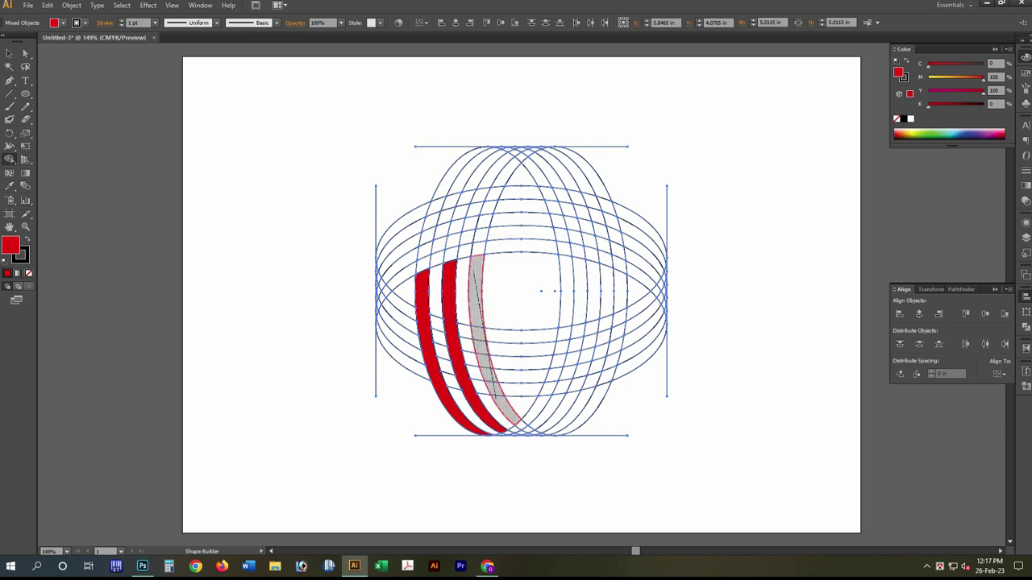
drag(474, 275, 516, 425)
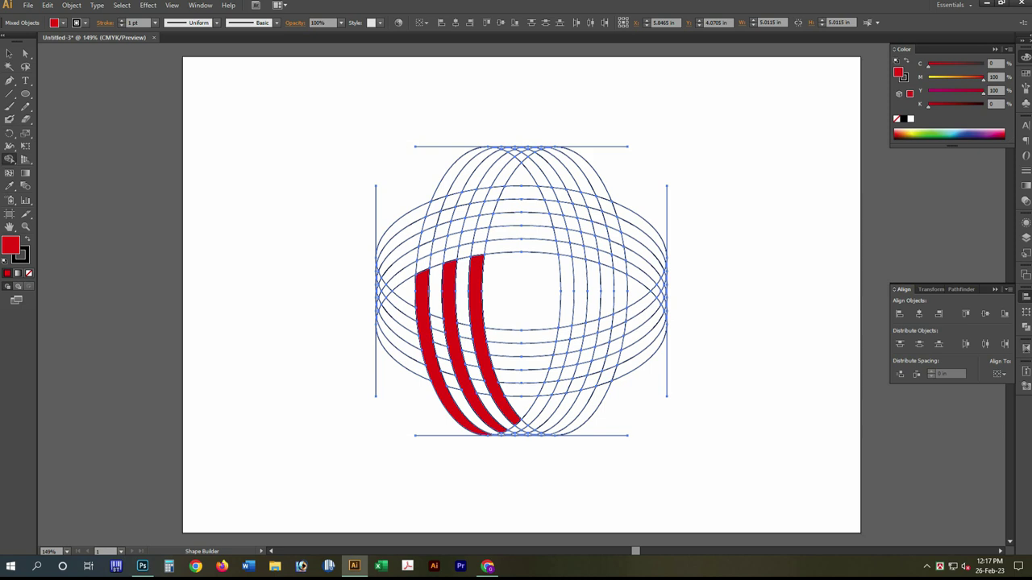
drag(432, 395, 614, 463)
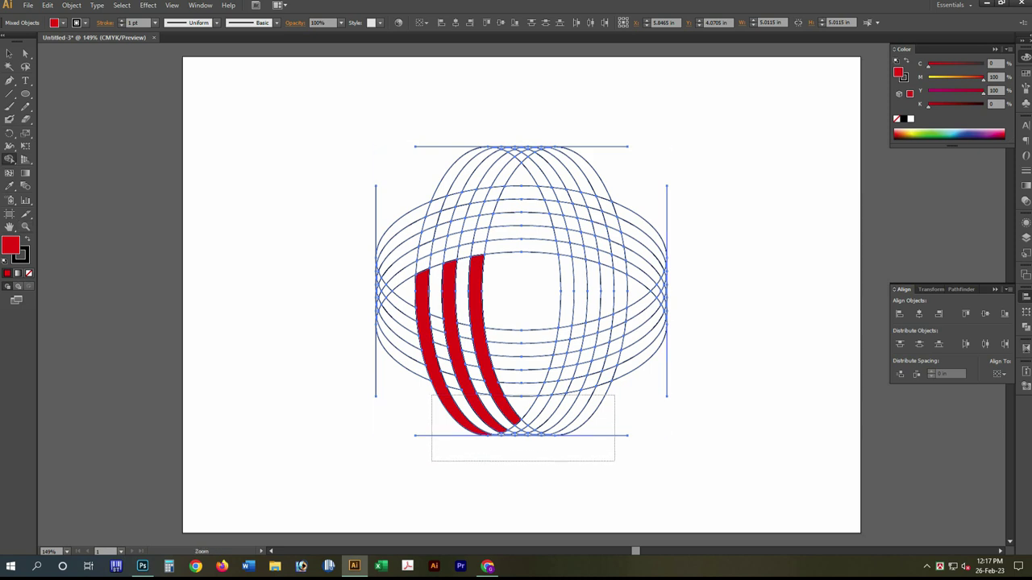
mouse_move(482, 262)
mouse_down()
mouse_move(613, 330)
mouse_move(616, 238)
mouse_up()
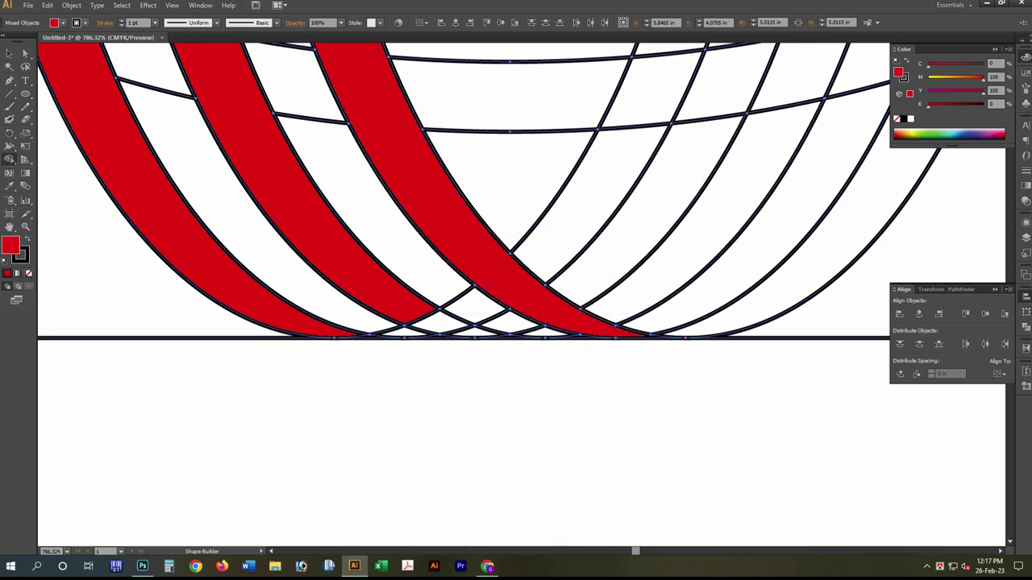
drag(484, 329, 436, 322)
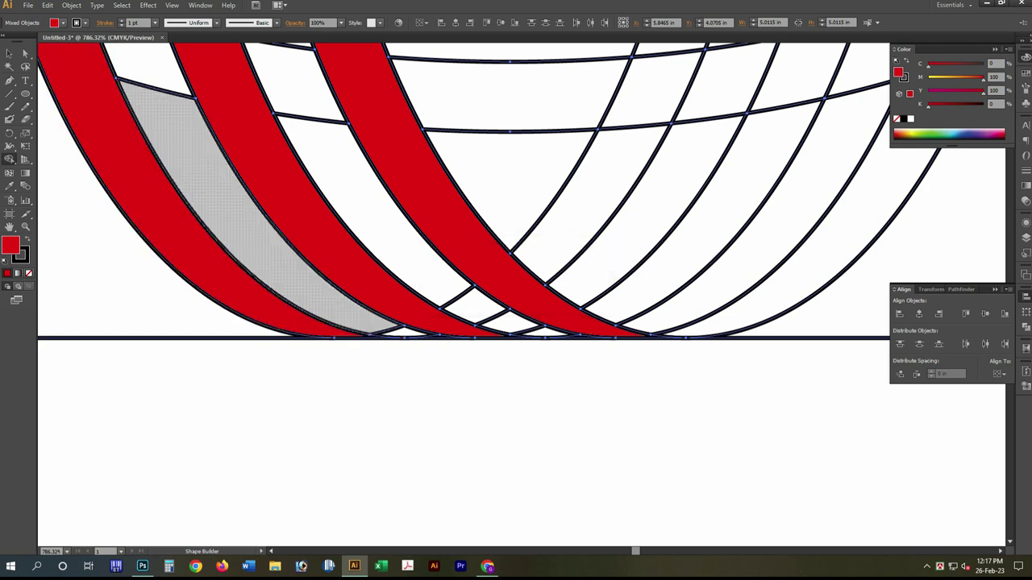
Step: Merge the three lower-right horizontal strips into red bands, including small cells near the right edge
scroll(423, 266, down, 3)
scroll(423, 266, down, 2)
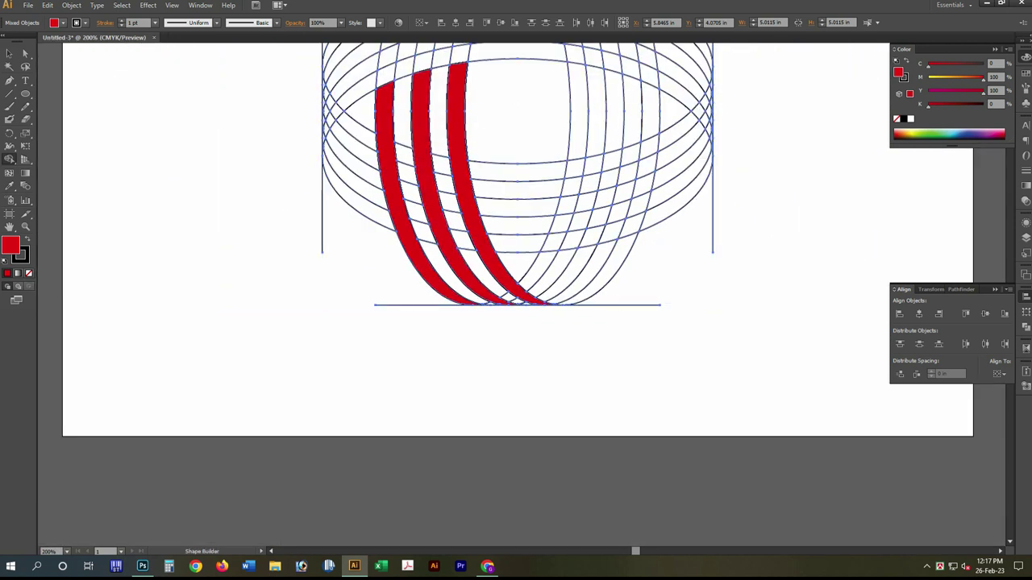
drag(518, 210, 423, 266)
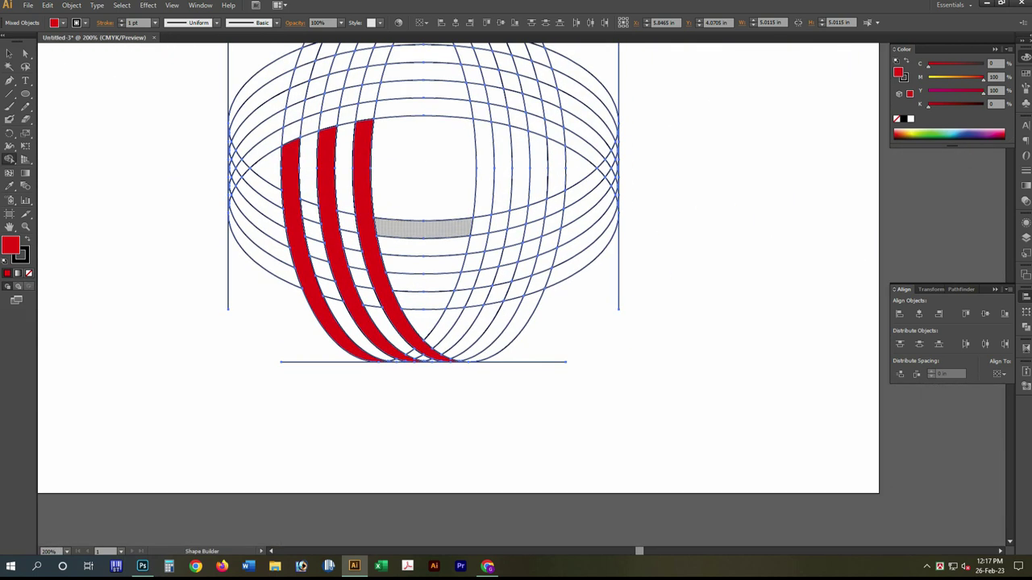
mouse_move(424, 228)
mouse_down()
mouse_move(560, 203)
mouse_move(601, 179)
mouse_up()
mouse_move(423, 264)
mouse_down()
mouse_move(584, 232)
mouse_move(606, 198)
mouse_up()
mouse_move(403, 301)
mouse_down()
mouse_move(516, 288)
mouse_move(610, 208)
mouse_up()
drag(597, 136, 659, 263)
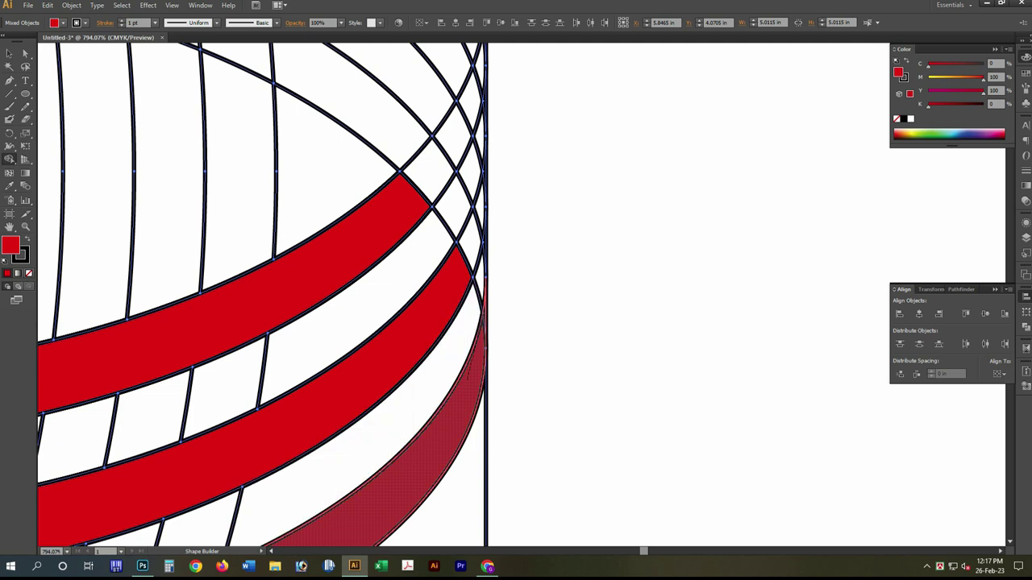
mouse_move(455, 274)
mouse_down()
mouse_move(482, 149)
mouse_move(452, 225)
mouse_move(482, 49)
mouse_move(419, 524)
mouse_move(482, 240)
mouse_up()
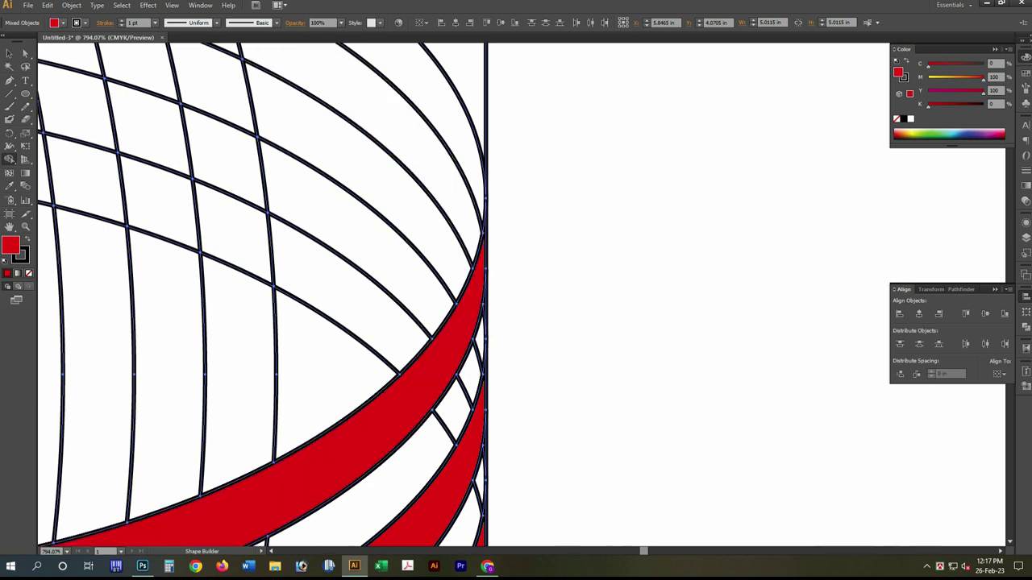
scroll(538, 228, down, 5)
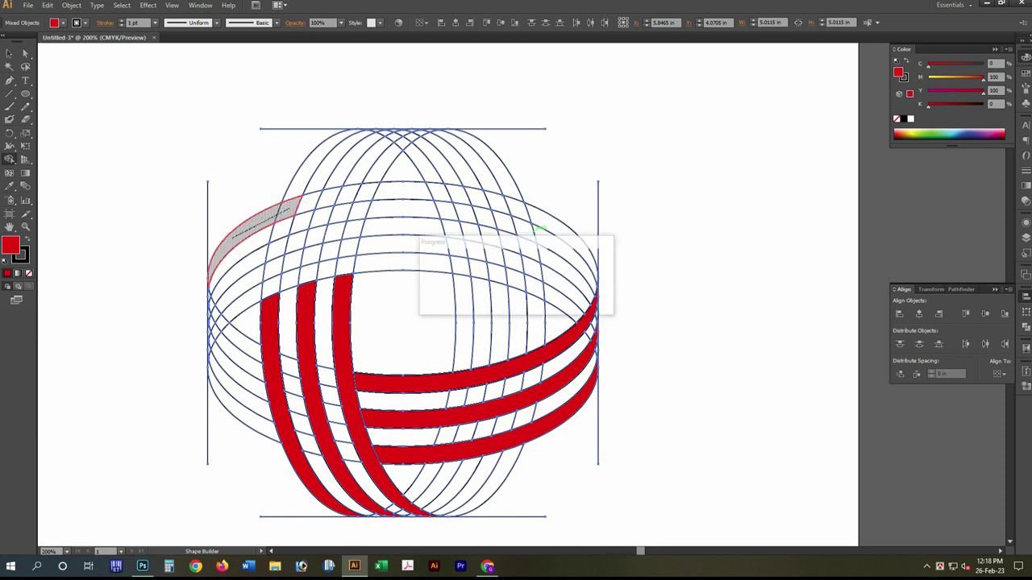
Step: Merge the top and second upper-left bands into single red shapes
click(252, 227)
click(355, 196)
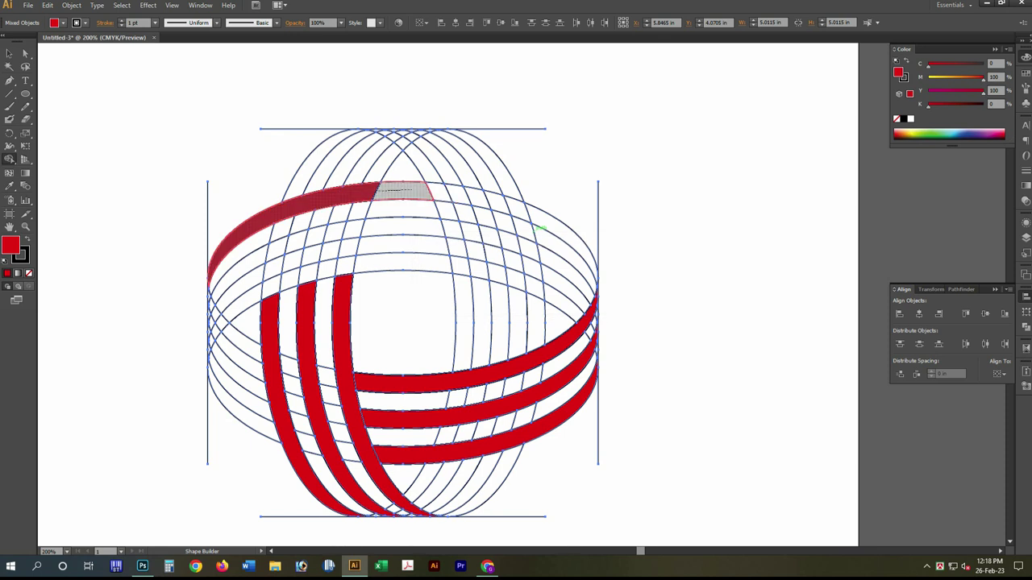
click(401, 191)
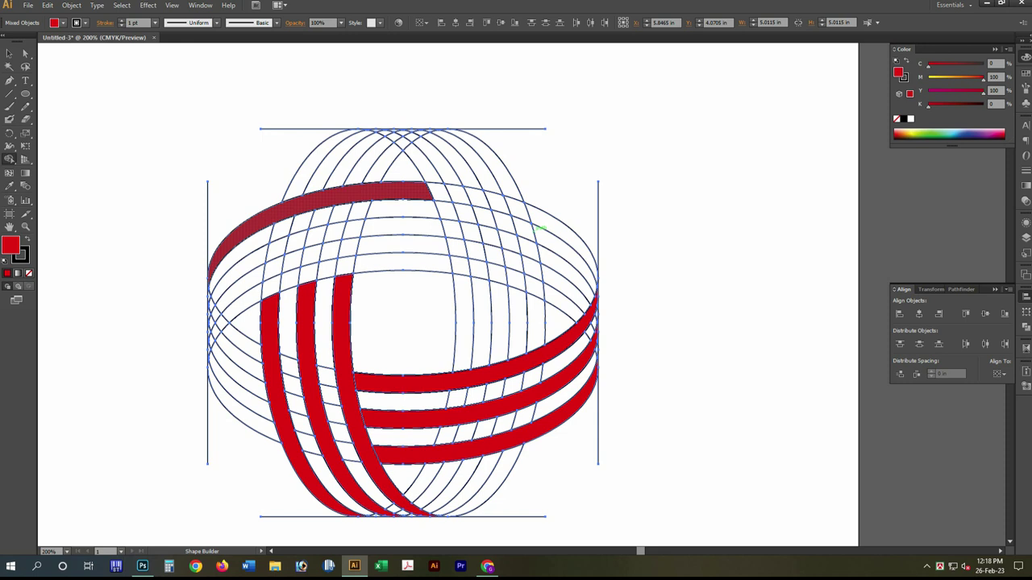
mouse_move(217, 256)
mouse_down()
mouse_move(343, 231)
mouse_move(442, 229)
mouse_up()
click(242, 266)
mouse_move(228, 307)
mouse_down()
mouse_move(334, 264)
mouse_move(447, 259)
mouse_up()
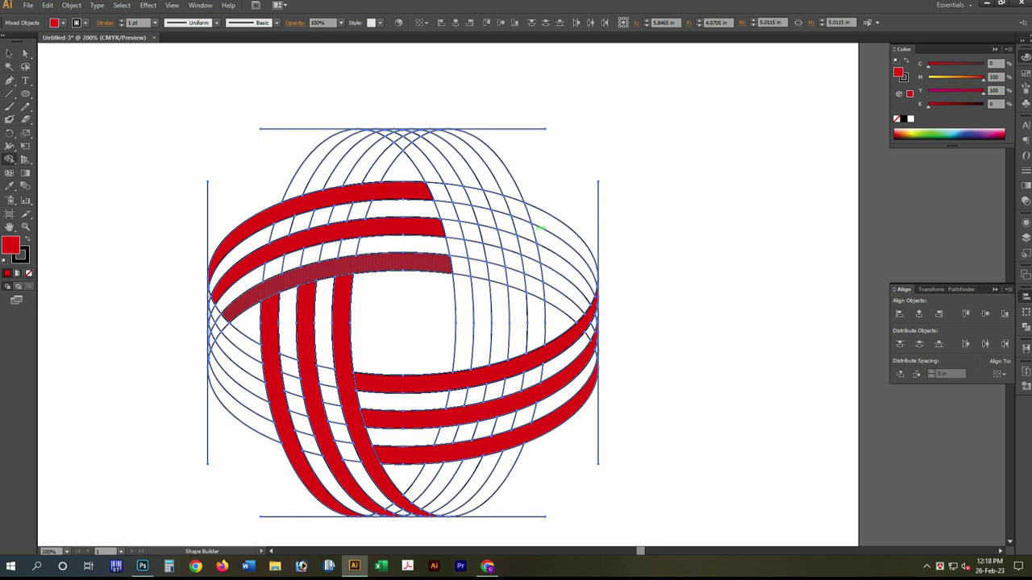
Step: Merge the stray white cells at the left end into the upper red band
drag(207, 229, 158, 385)
mouse_move(457, 310)
mouse_down()
mouse_move(407, 377)
mouse_move(395, 423)
mouse_up()
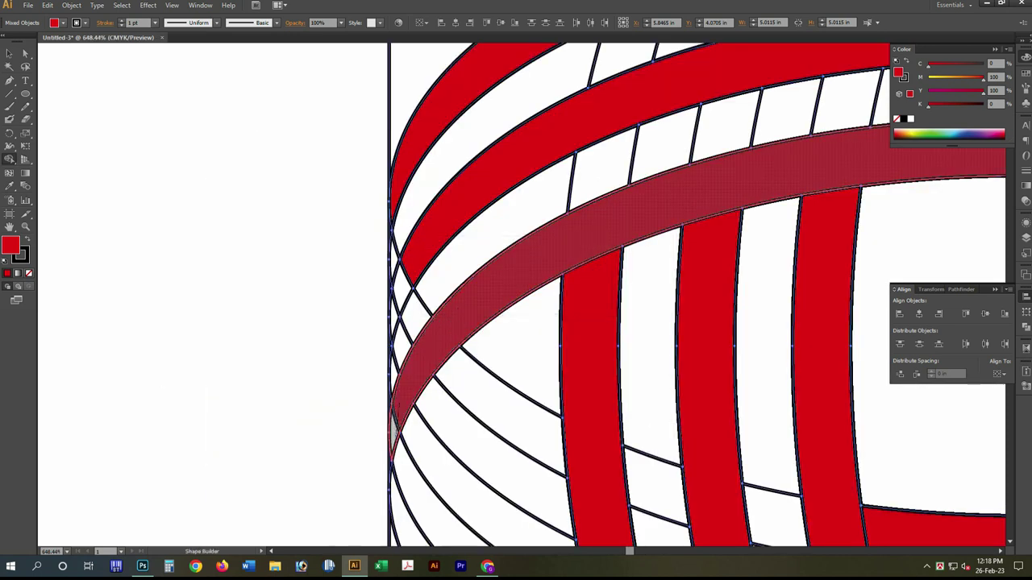
drag(565, 161, 385, 334)
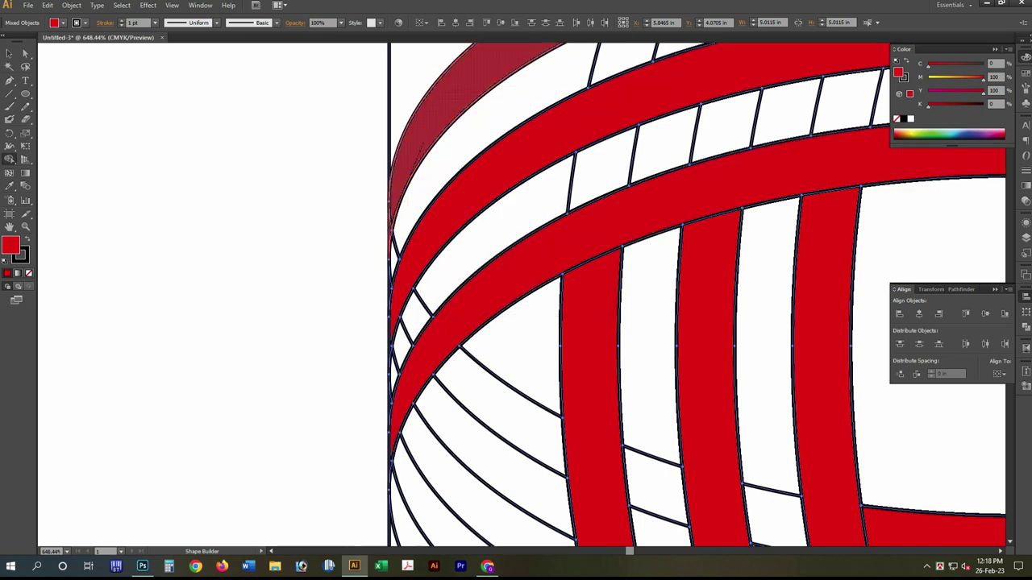
key(ctrl+minus)
key(ctrl+minus)
key(ctrl+minus)
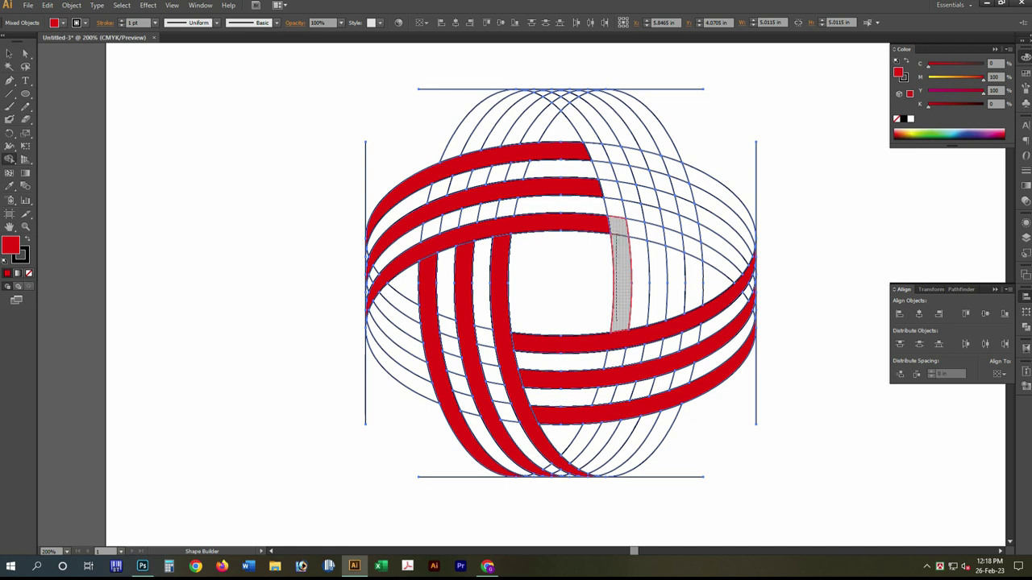
Step: Merge the right vertical band and the outer top-right band into red shapes
click(619, 282)
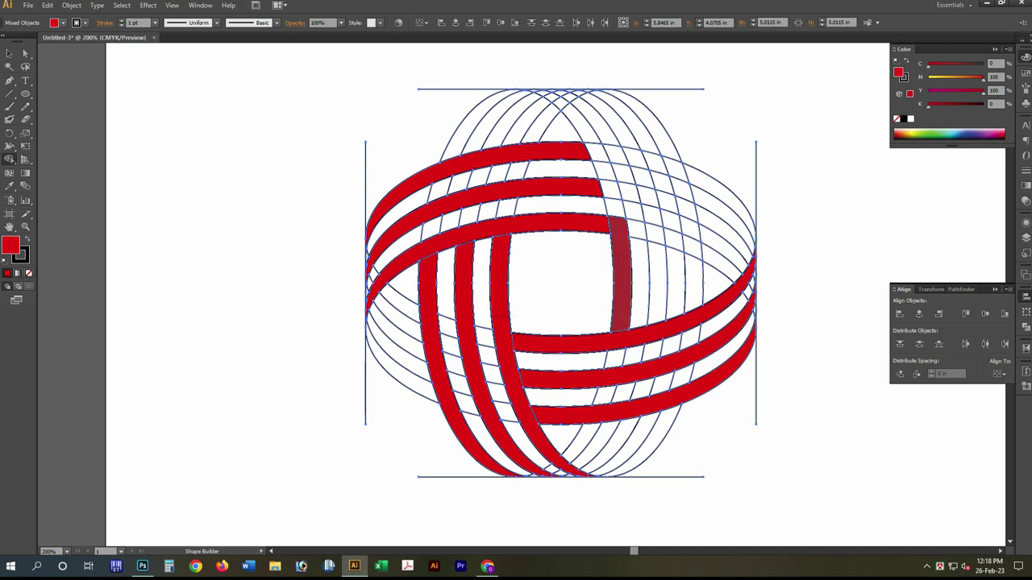
mouse_move(621, 290)
mouse_down()
mouse_move(589, 131)
mouse_move(655, 205)
mouse_move(657, 322)
mouse_up()
mouse_move(611, 97)
mouse_down()
mouse_move(690, 211)
mouse_move(691, 310)
mouse_up()
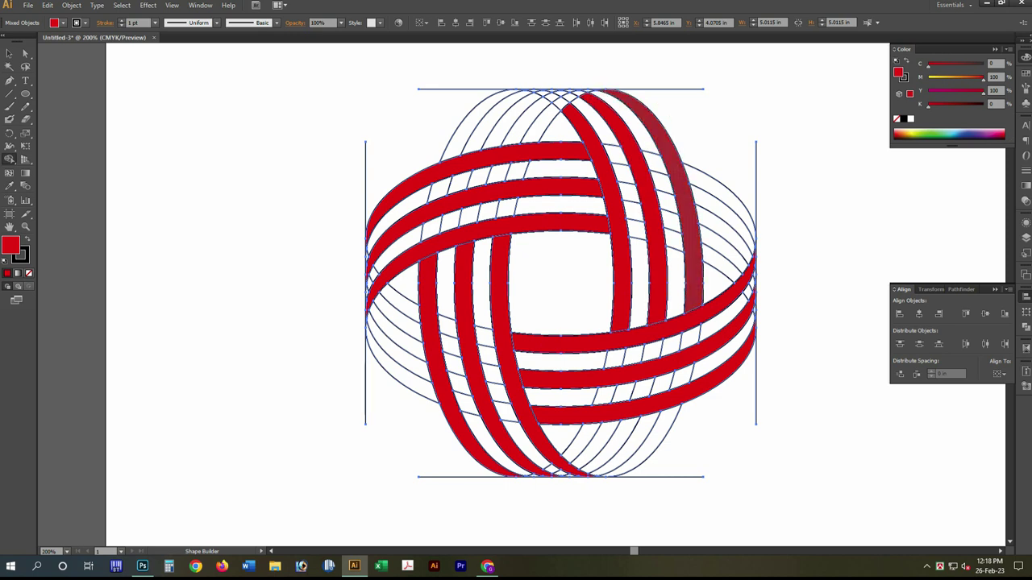
Step: Zoom in at the top and merge the middle and right bands with their small wedges in red
key(v)
key(shift+m)
drag(514, 64, 644, 142)
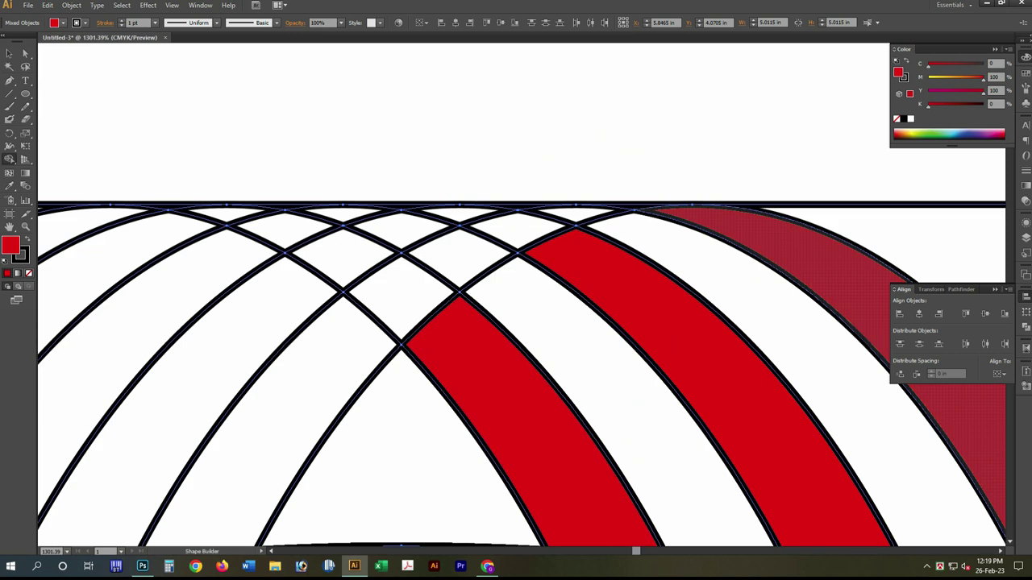
mouse_move(586, 266)
mouse_down()
mouse_move(500, 241)
mouse_move(514, 243)
mouse_up()
drag(441, 348, 231, 214)
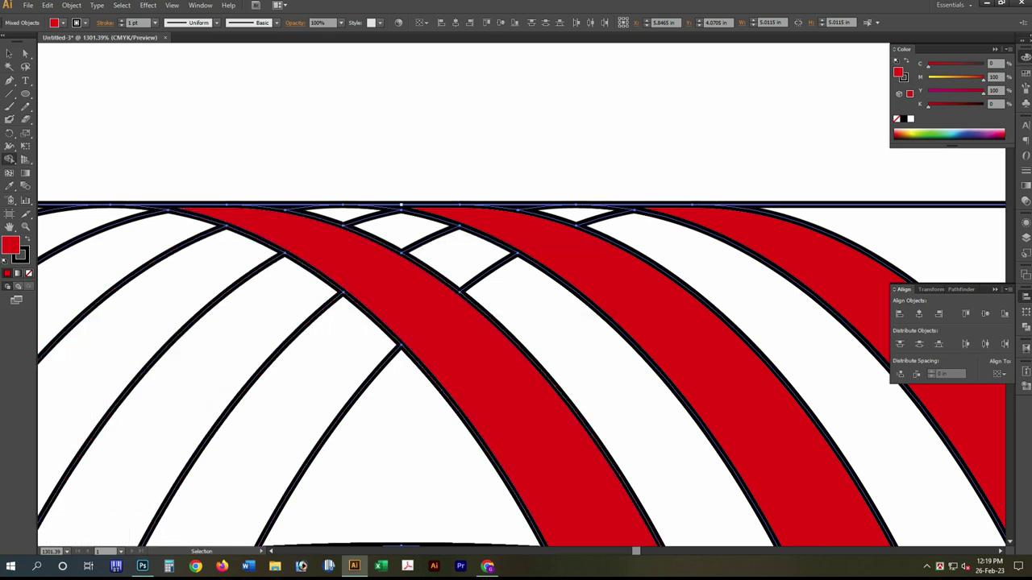
key(ctrl+minus)
key(ctrl+minus)
key(ctrl+minus)
key(ctrl+minus)
key(ctrl+minus)
scroll(390, 310, down, 1)
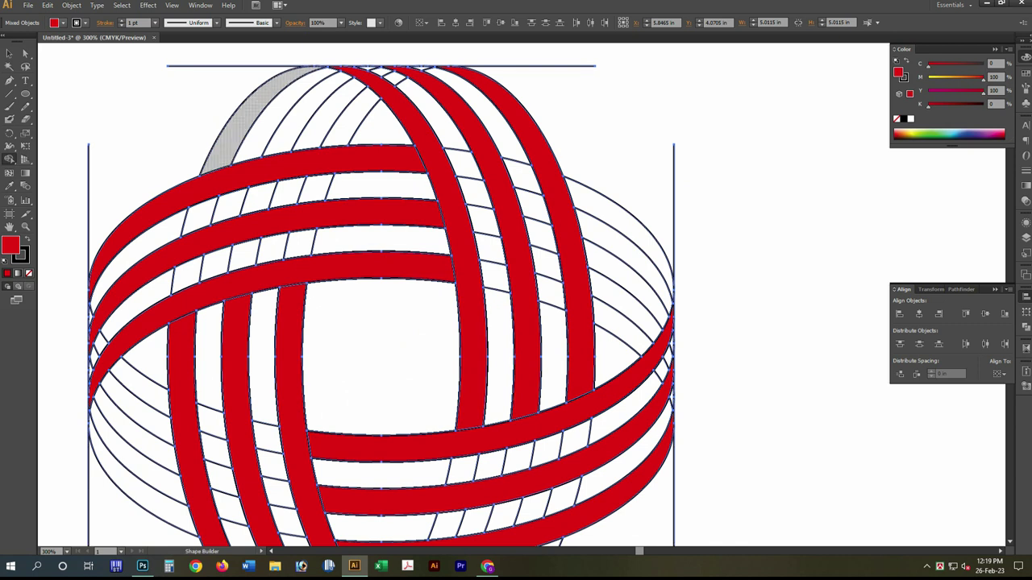
Step: Fill the remaining top arc cells and right-side band pieces red
click(246, 116)
click(298, 113)
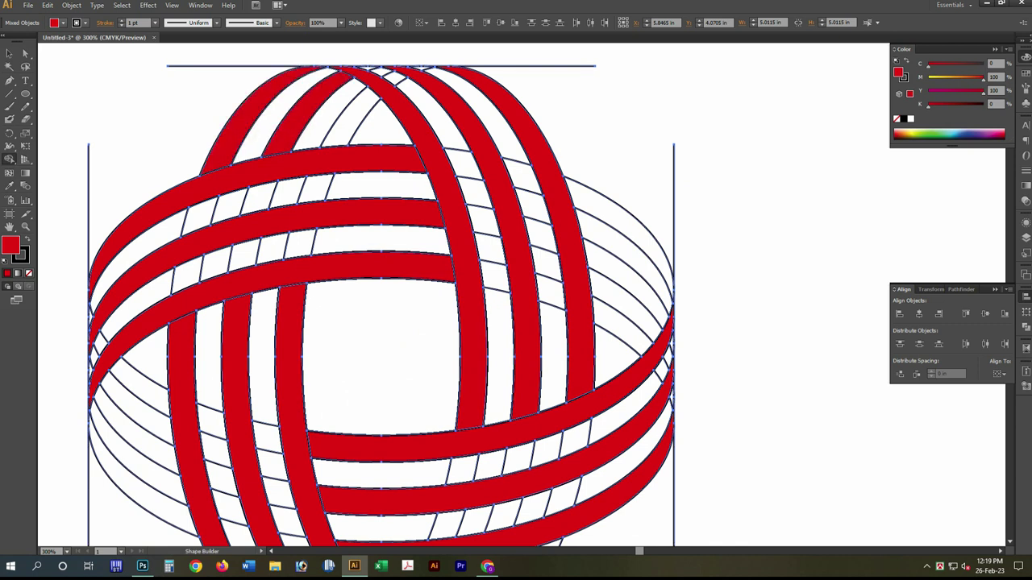
click(347, 121)
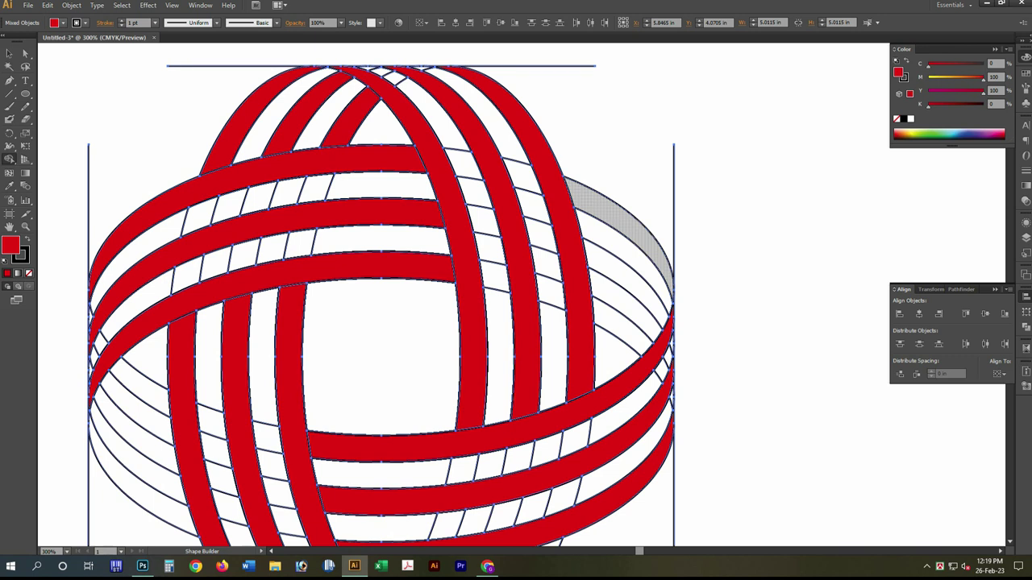
click(621, 216)
click(625, 278)
click(625, 327)
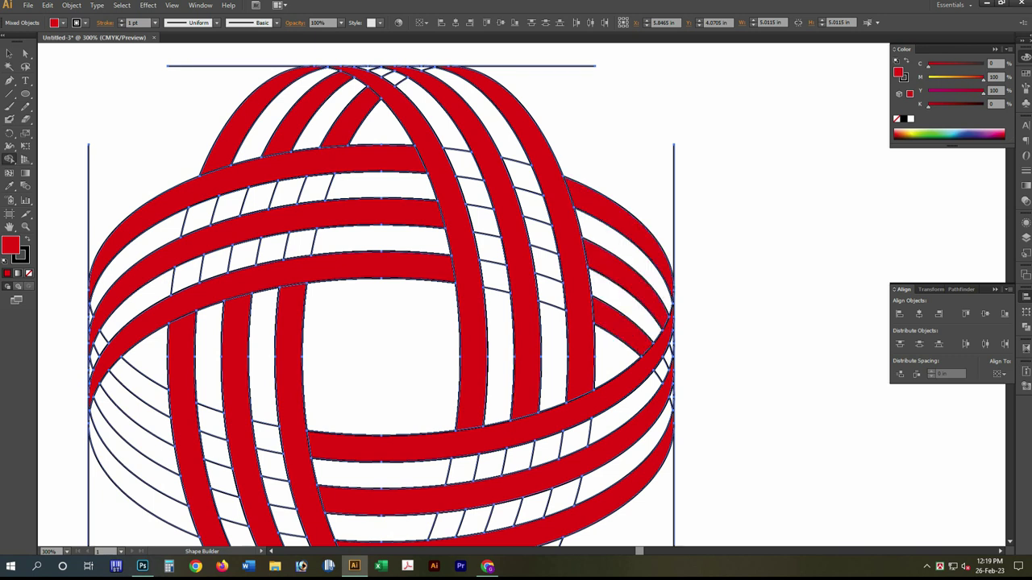
scroll(403, 282, down, 3)
Step: Fill the leftover lower-right arc pieces and three lower-left band pieces red
click(528, 472)
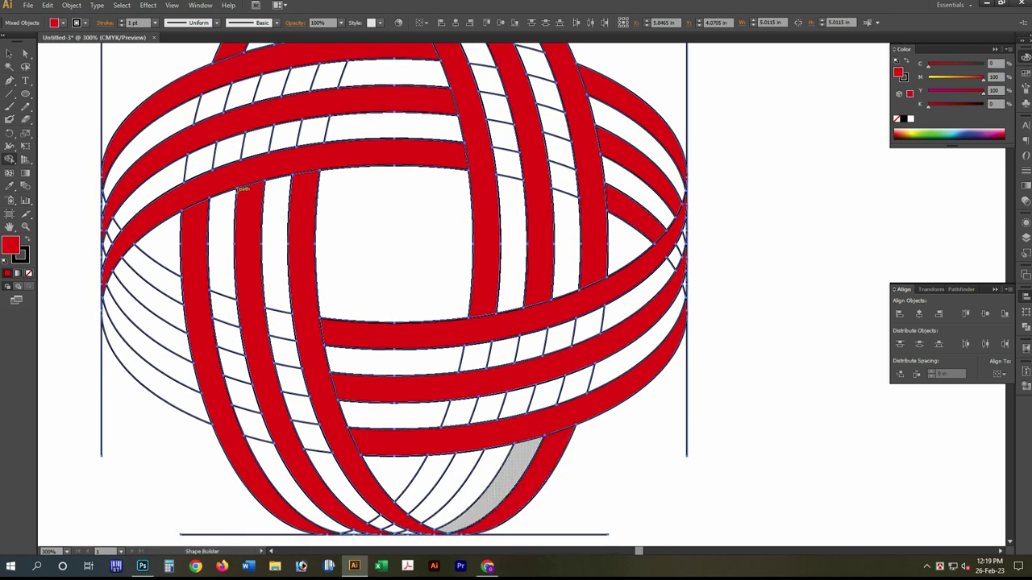
click(472, 492)
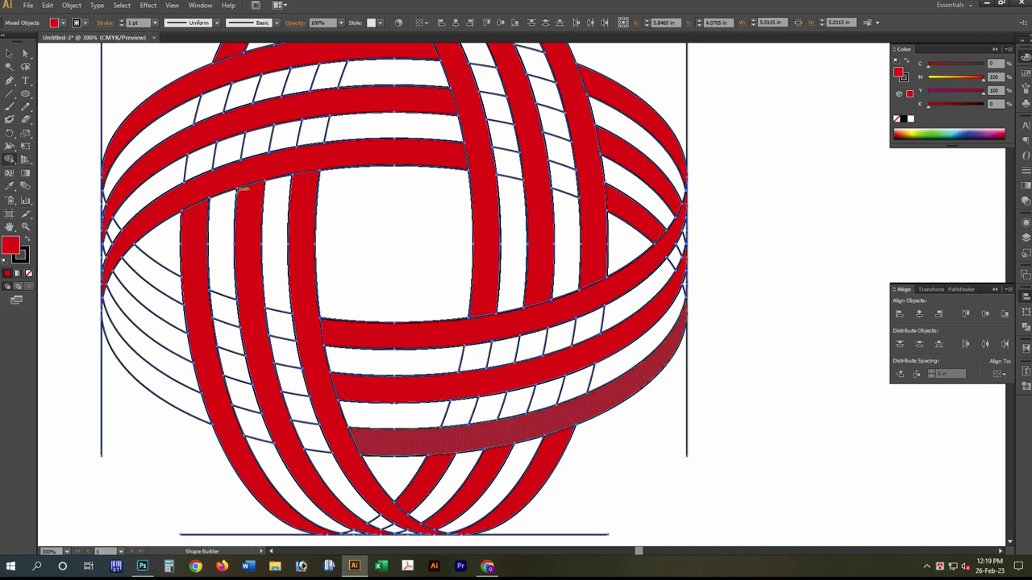
scroll(395, 258, up, 1)
key(ctrl+minus)
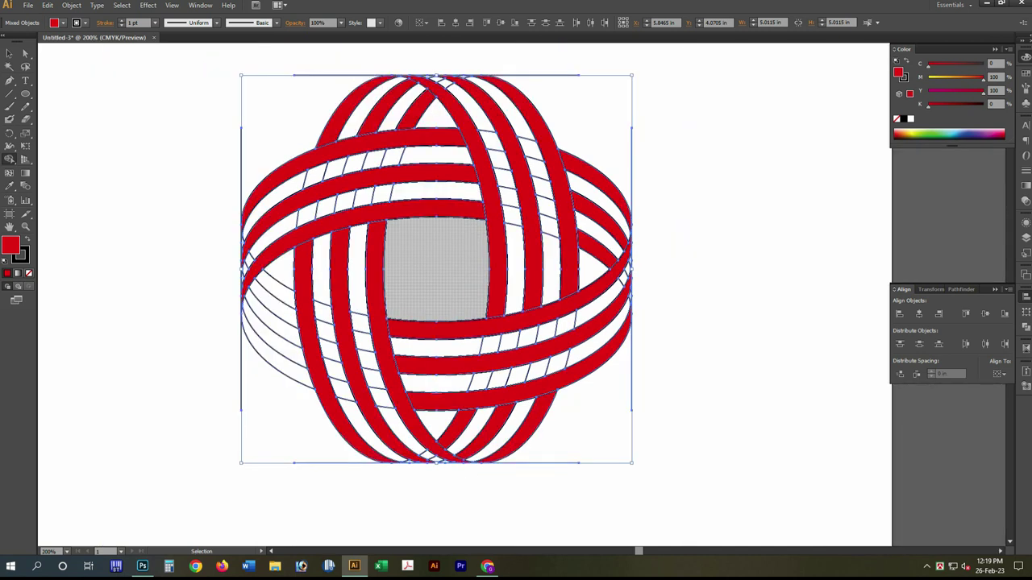
click(274, 355)
click(271, 323)
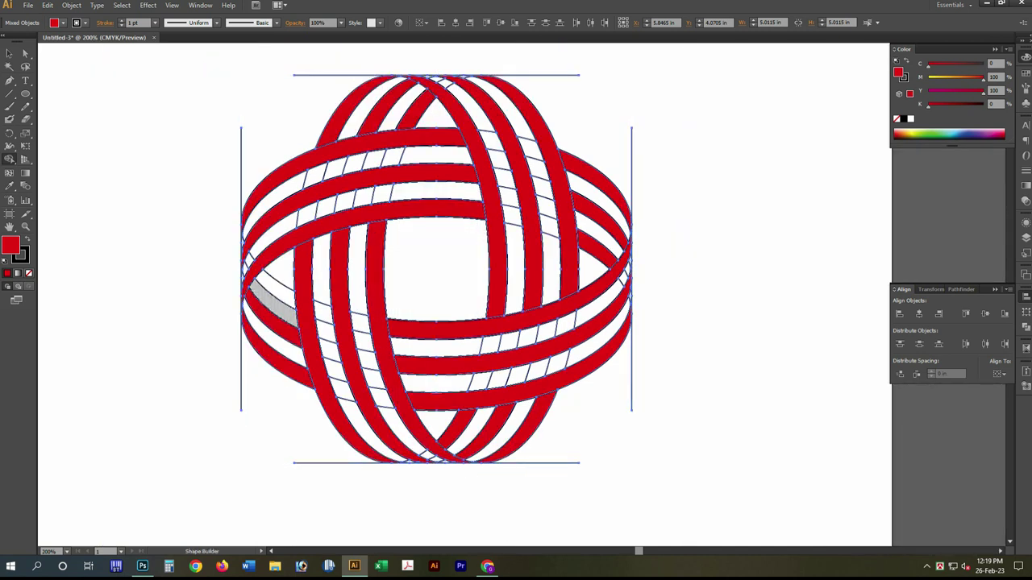
click(272, 289)
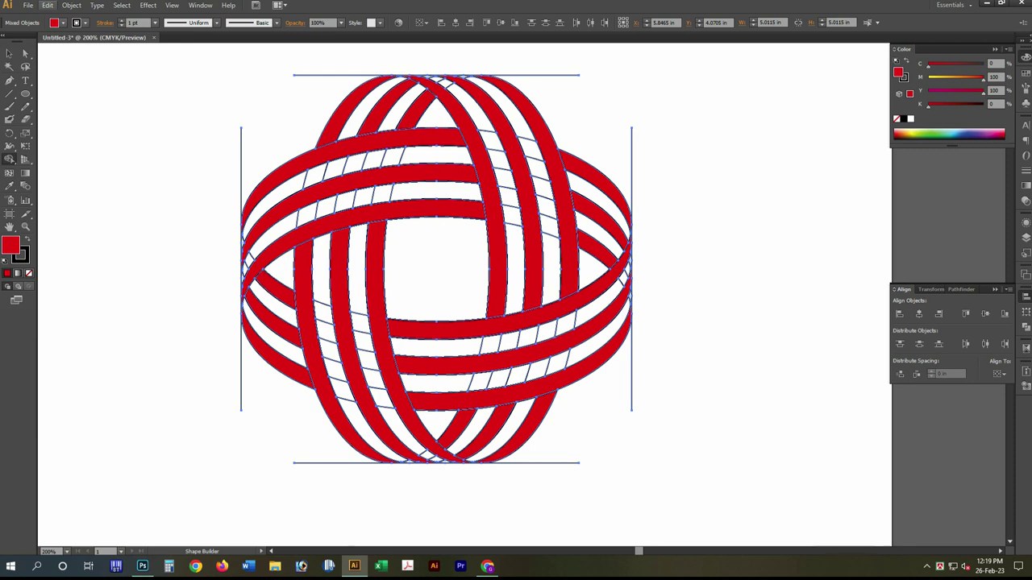
click(62, 23)
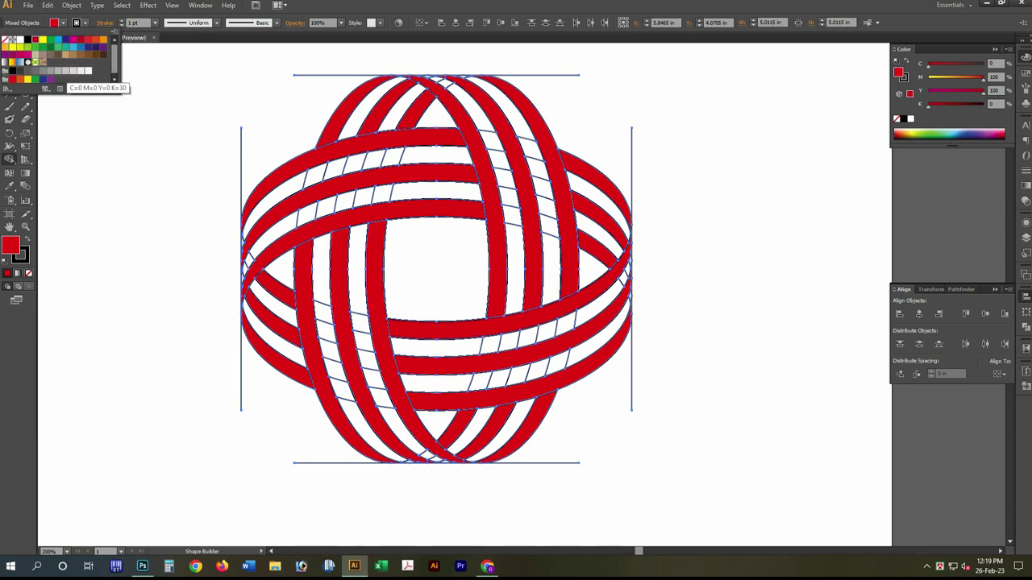
Step: With light grey (K=40) fill, merge the upper horizontal and right vertical white strips
click(58, 70)
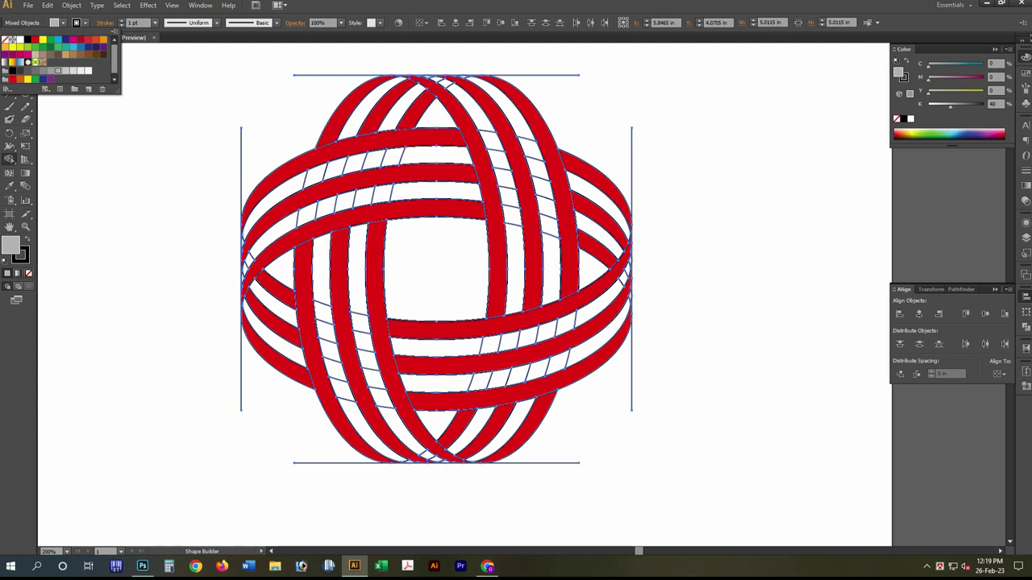
click(435, 155)
drag(463, 156, 303, 176)
mouse_move(482, 191)
mouse_down()
mouse_move(298, 211)
mouse_move(312, 208)
mouse_up()
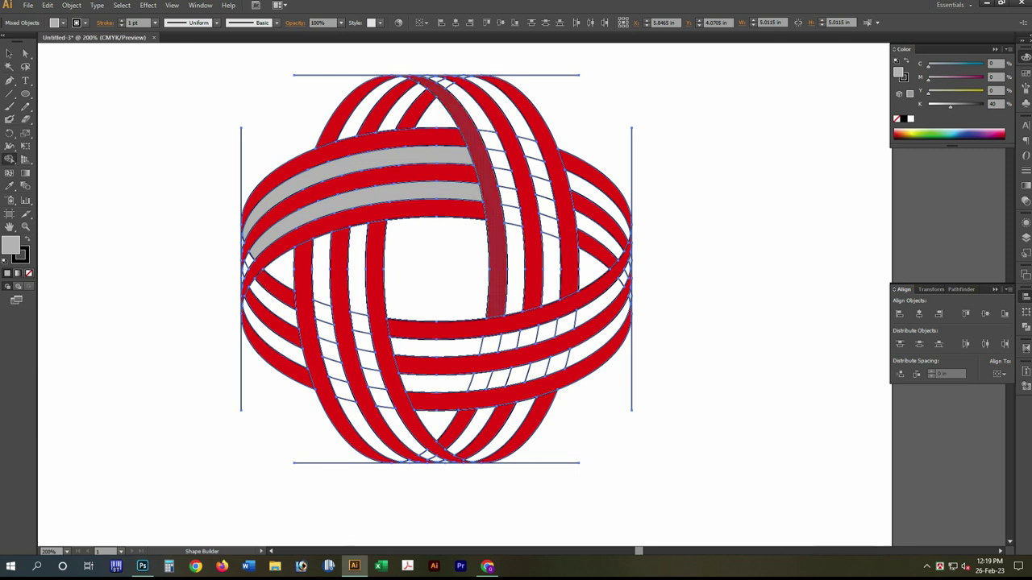
mouse_move(513, 300)
mouse_down()
mouse_move(504, 176)
mouse_move(456, 90)
mouse_up()
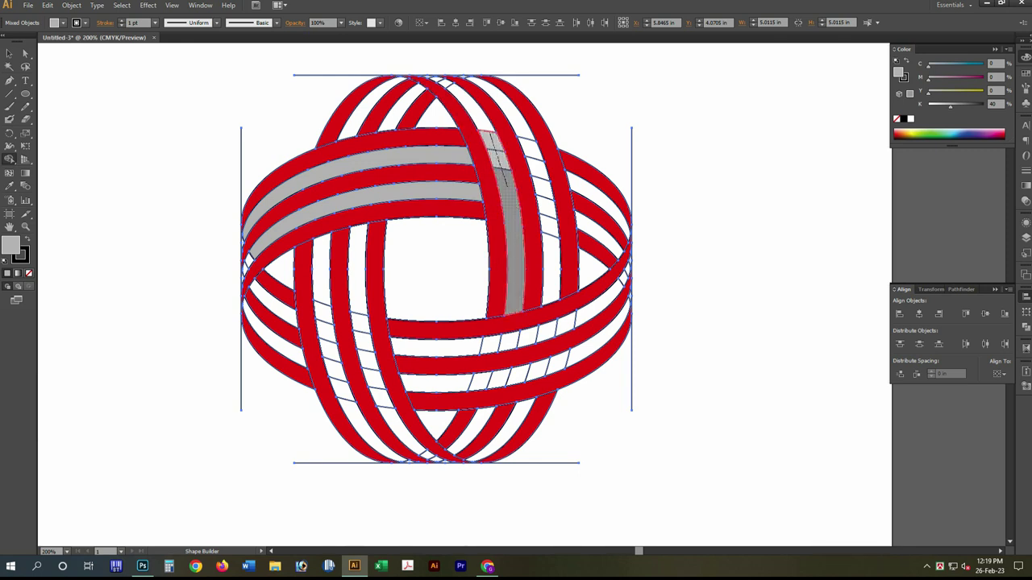
drag(548, 238, 488, 90)
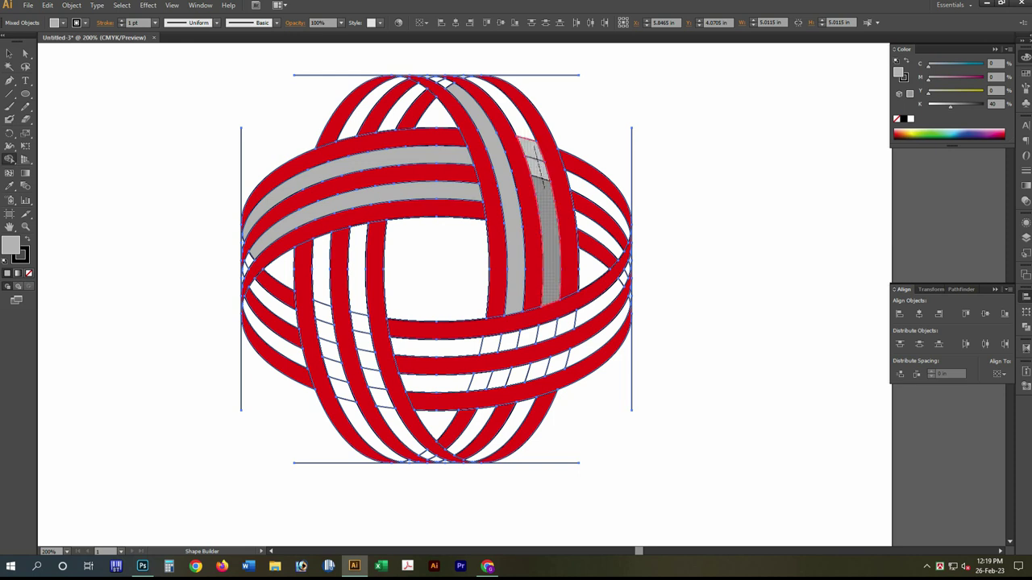
Step: Merge the lower horizontal, top-left and left vertical white strips into grey pieces
drag(425, 347, 579, 323)
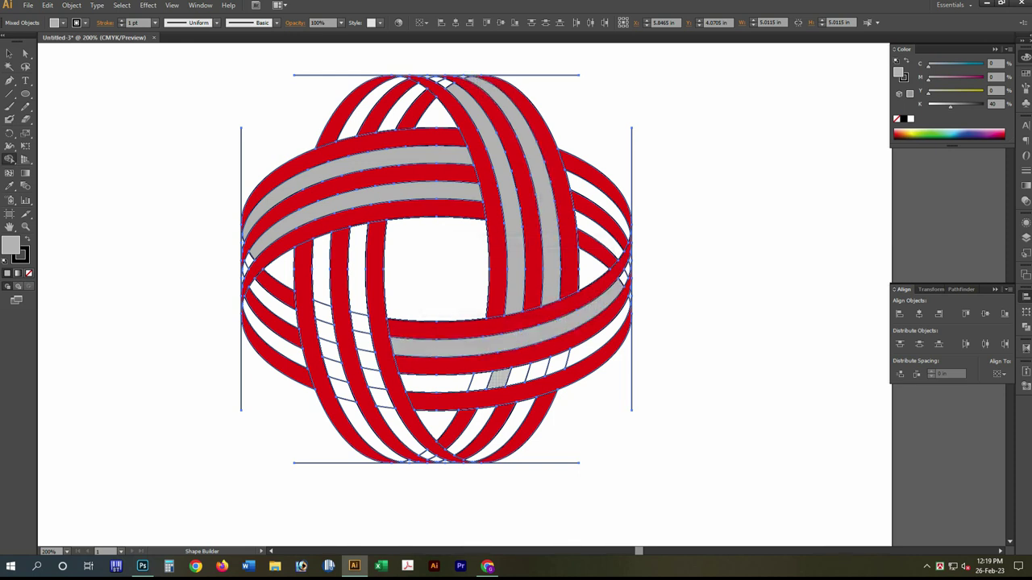
drag(447, 380, 573, 359)
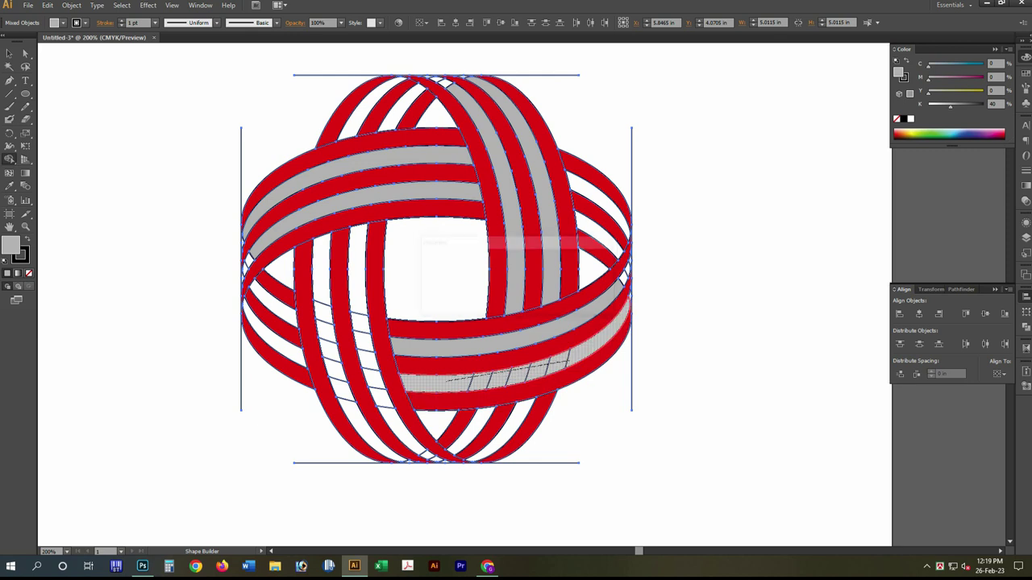
click(601, 214)
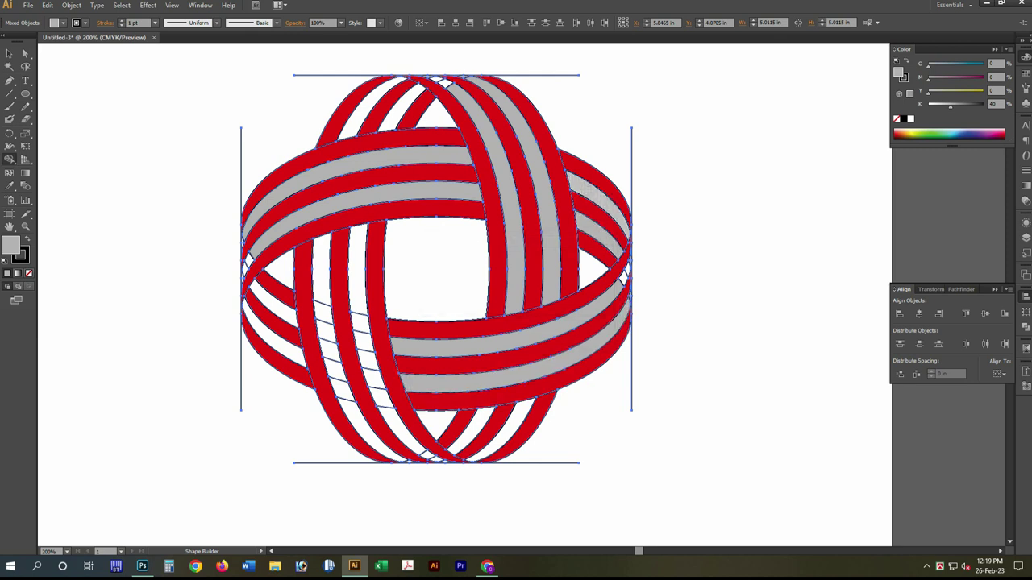
drag(413, 113, 354, 121)
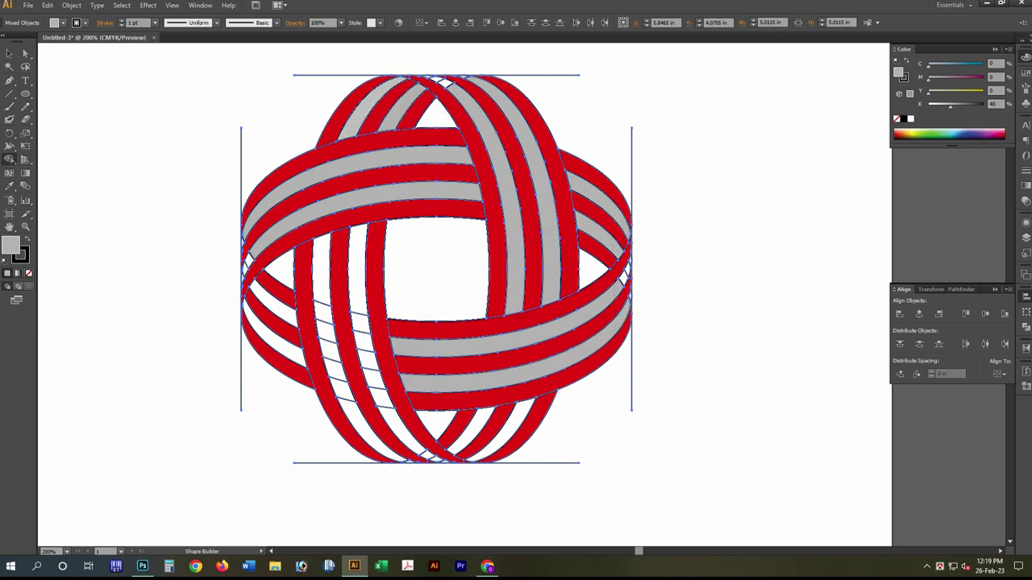
drag(322, 274, 348, 407)
drag(355, 230, 377, 407)
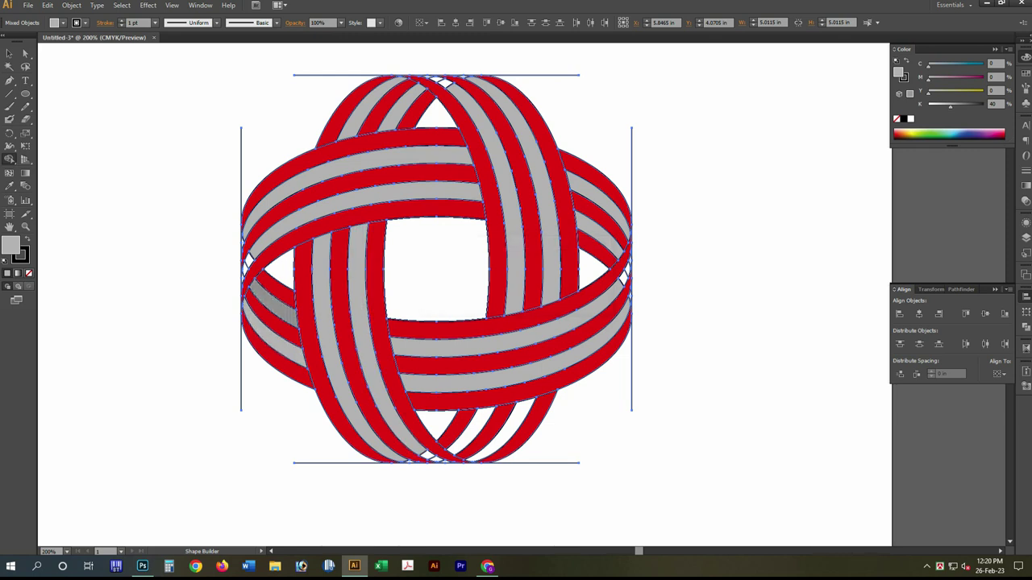
drag(359, 230, 423, 455)
drag(354, 409, 515, 504)
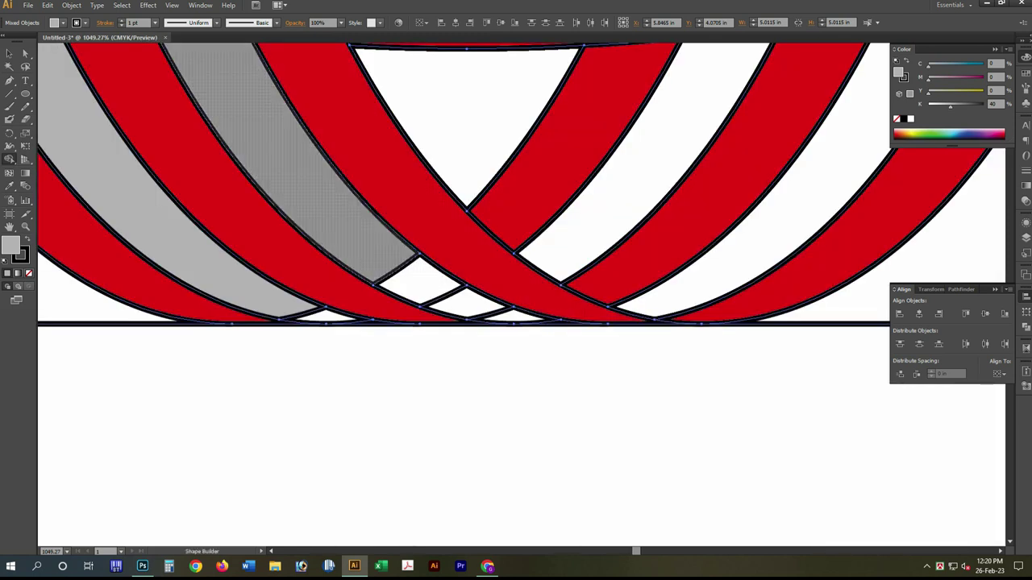
Step: Merge the small bottom fragments into their grey strips
drag(398, 260, 506, 312)
drag(461, 287, 463, 287)
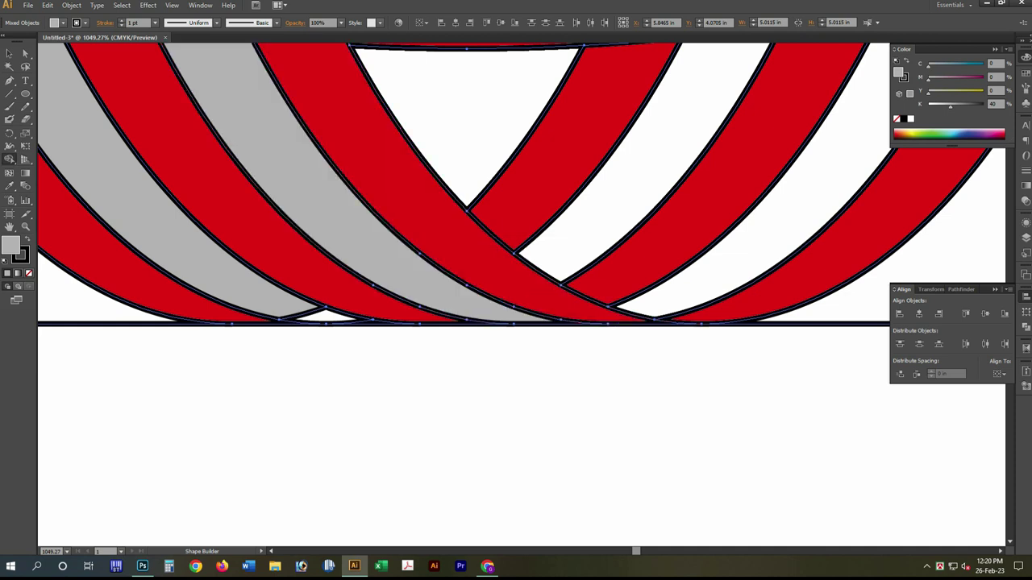
drag(294, 310, 339, 318)
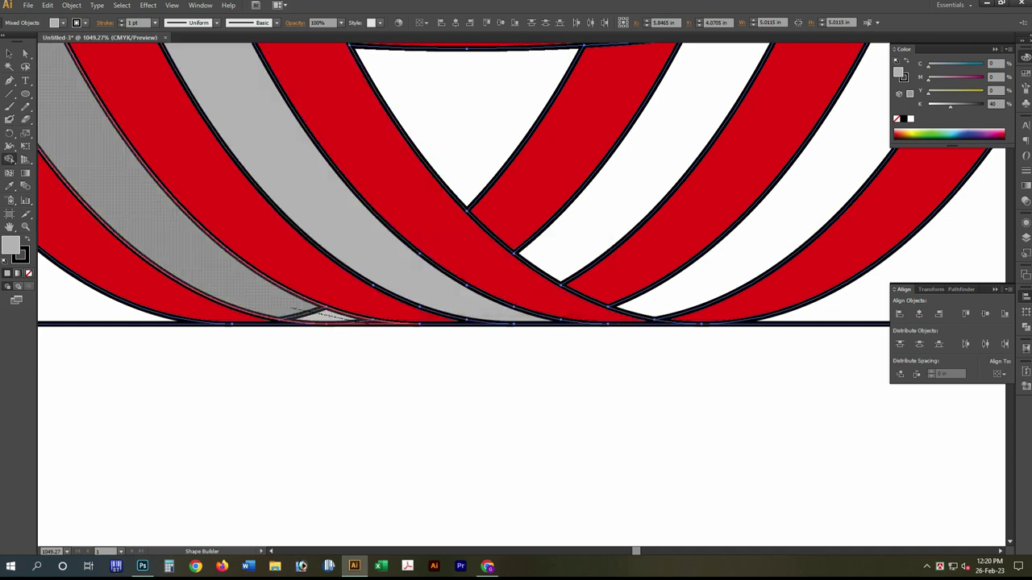
Step: Zoom into the knot's right edge and merge the grey stripe fragments there
scroll(491, 343, down, 5)
drag(550, 269, 524, 314)
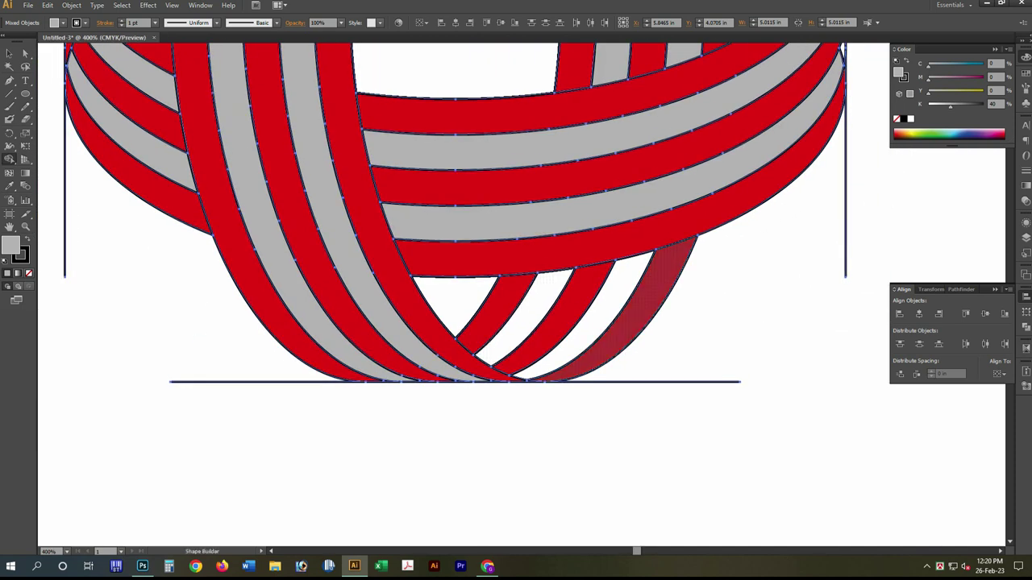
drag(749, 89, 569, 439)
drag(566, 255, 772, 431)
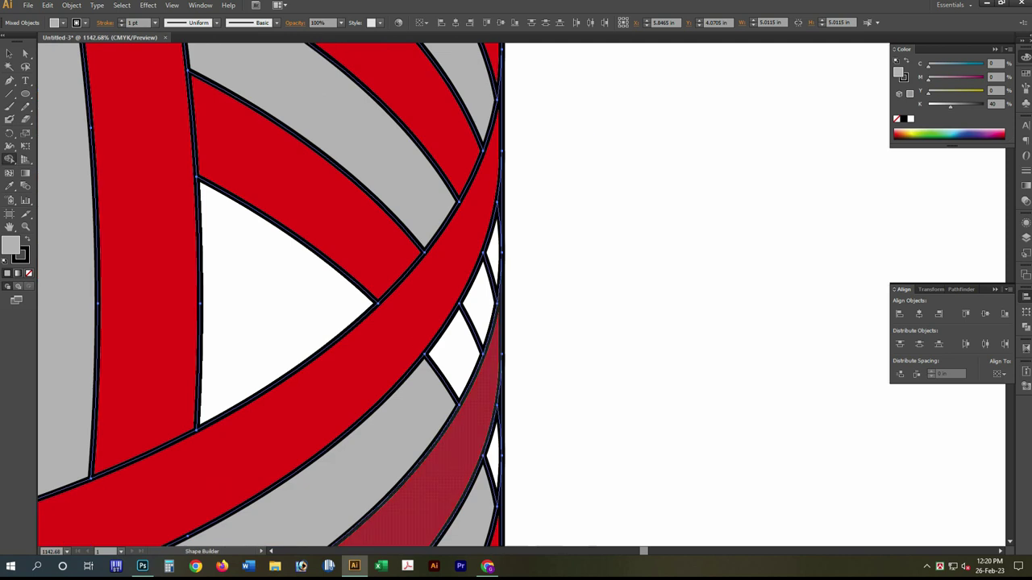
drag(323, 484, 493, 266)
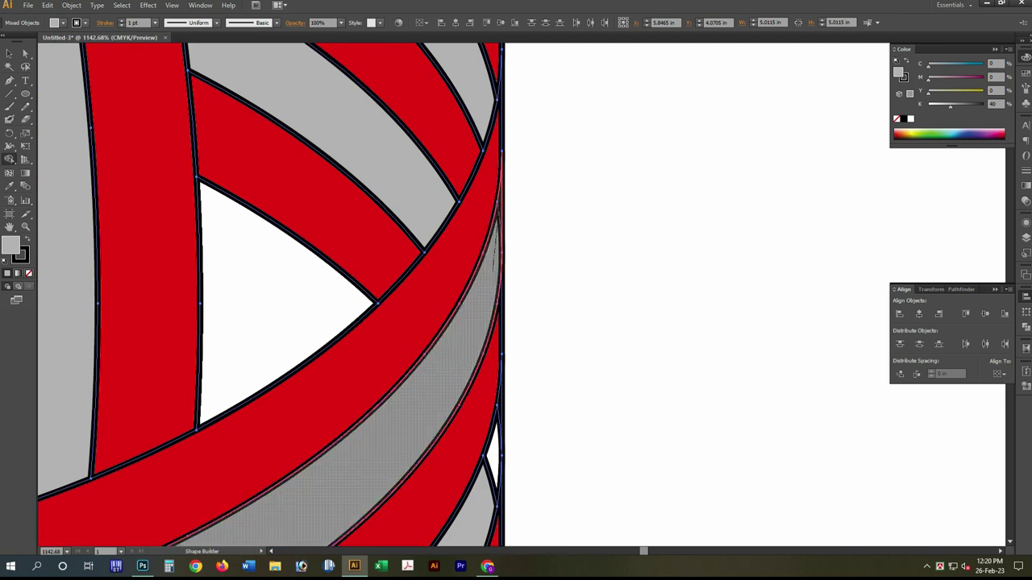
scroll(497, 234, down, 5)
drag(520, 235, 463, 366)
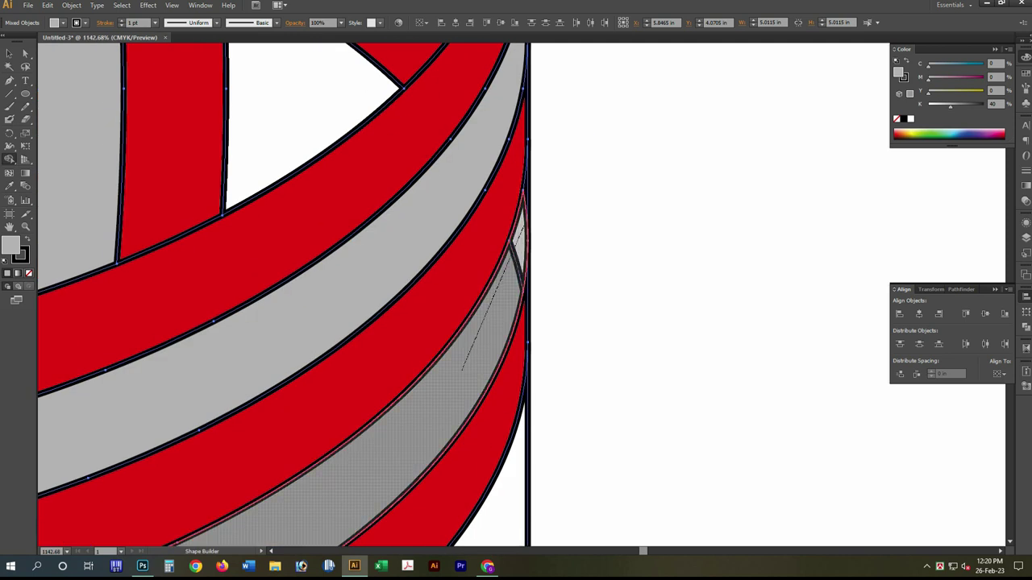
key(ctrl+minus)
key(ctrl+minus)
key(ctrl+minus)
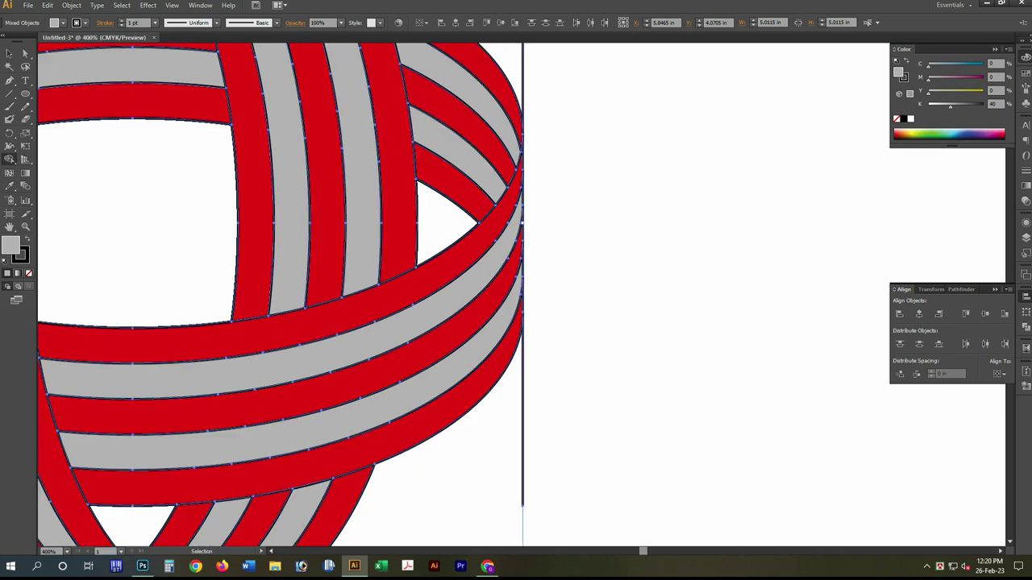
Step: Merge the right and left grey stripe fragments at the top of the knot
drag(323, 242, 645, 483)
drag(705, 266, 705, 266)
key(shift+m)
drag(453, 242, 347, 211)
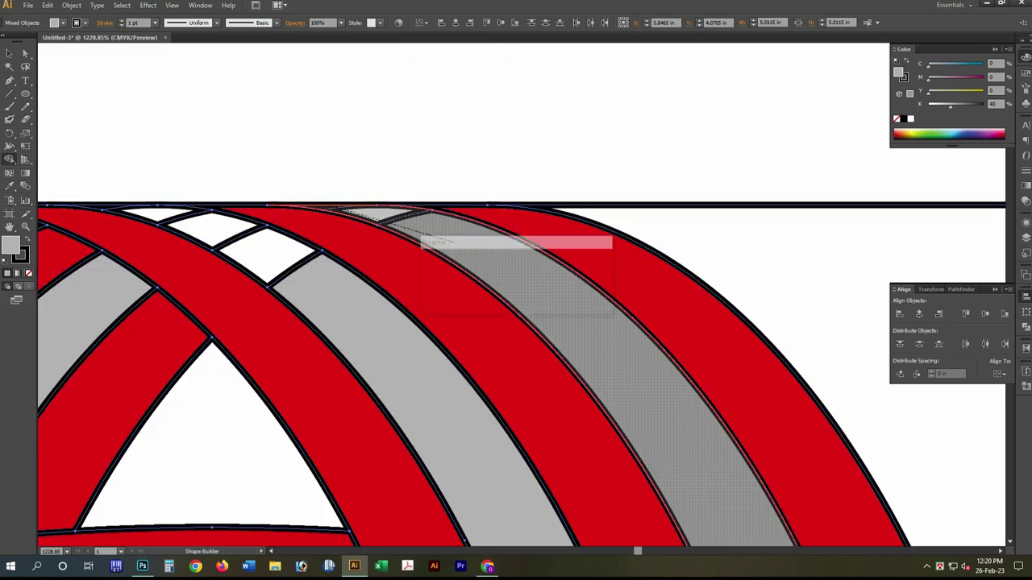
drag(306, 283, 173, 216)
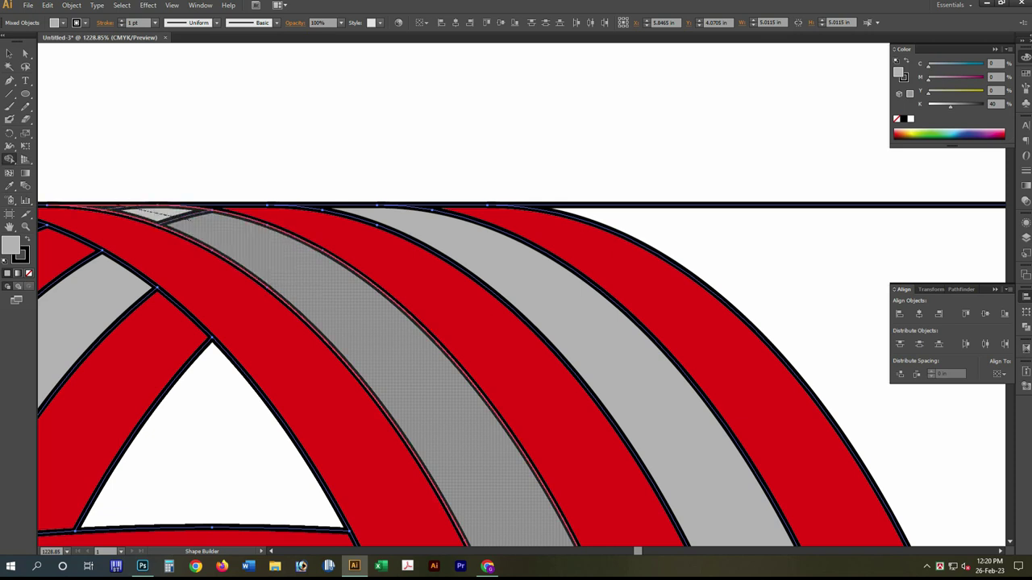
key(ctrl+minus)
key(ctrl+minus)
key(ctrl+minus)
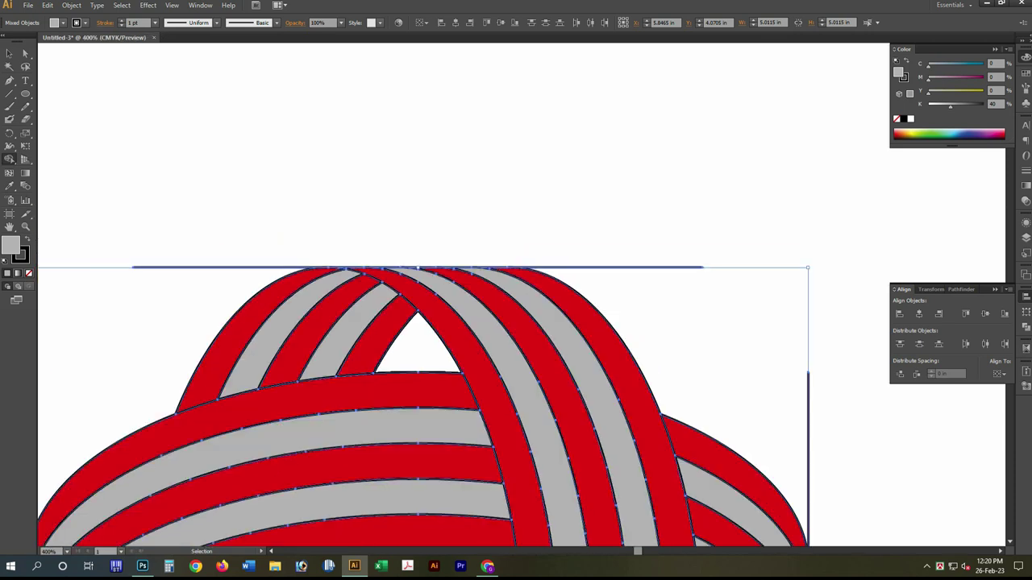
Step: Merge the left-edge slivers into the grey and red stripes, then recentre the whole knot
scroll(516, 322, down, 3)
key(ctrl+minus)
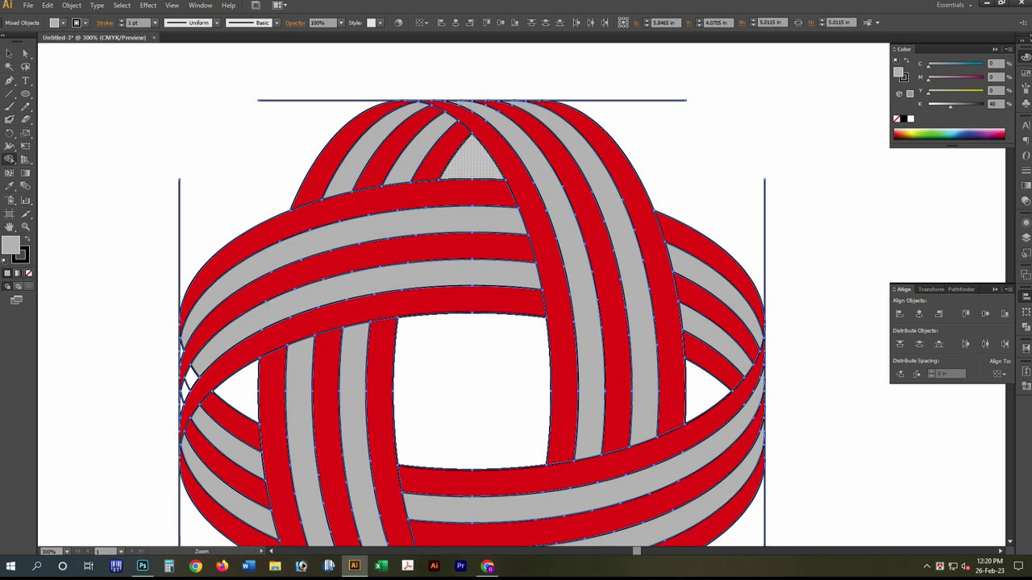
drag(173, 242, 359, 343)
drag(322, 403, 343, 309)
drag(369, 213, 295, 299)
mouse_move(300, 343)
mouse_down()
mouse_move(257, 450)
mouse_move(253, 545)
mouse_up()
scroll(323, 161, up, 1)
drag(281, 184, 265, 256)
scroll(522, 323, down, 2)
scroll(522, 322, down, 2)
key(v)
scroll(523, 322, down, 1)
scroll(522, 322, down, 1)
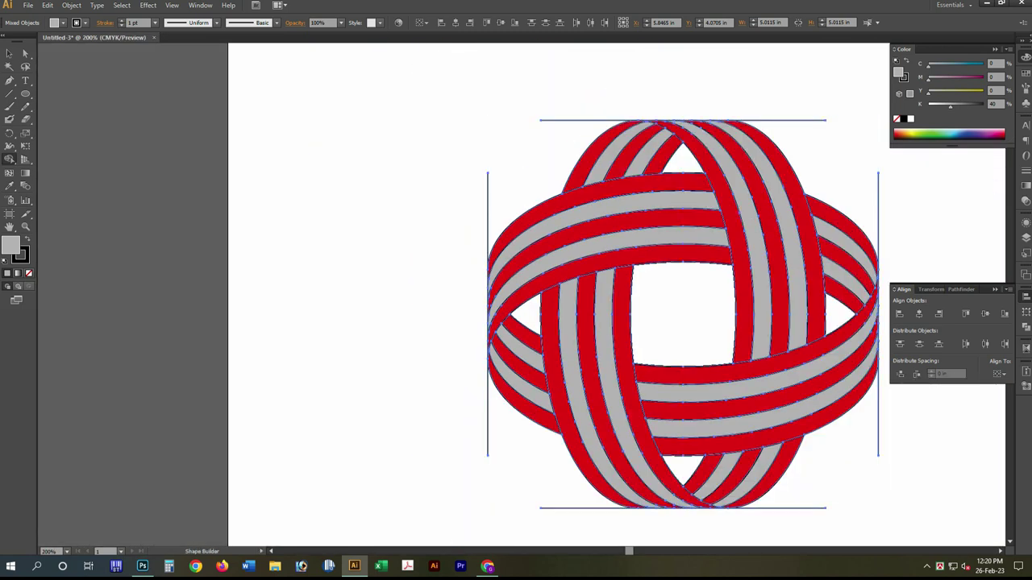
scroll(565, 306, right, 3)
key(shift+m)
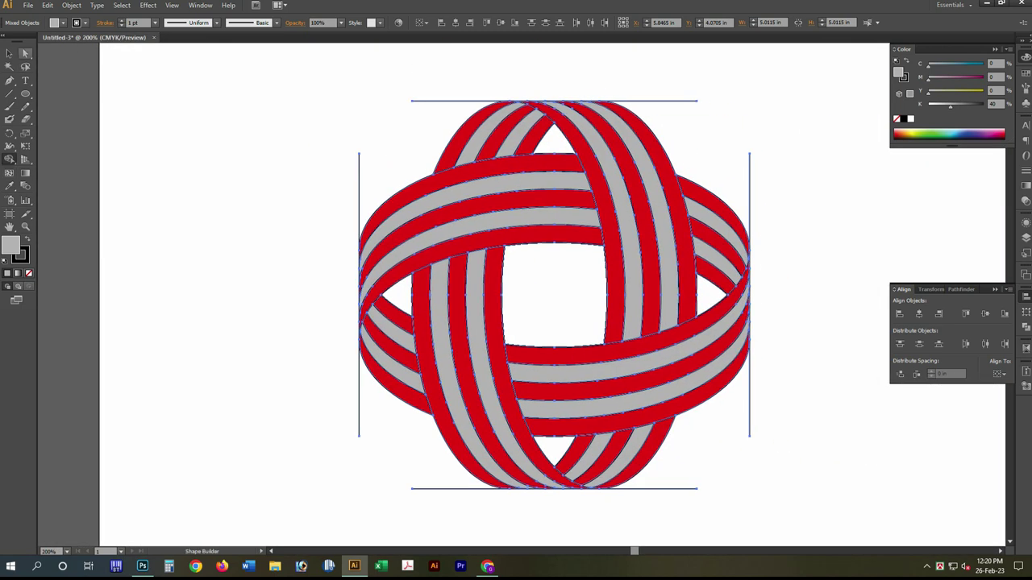
Step: Delete the leftover construction line ends at the top-right, bottom-right and bottom-left
key(a)
drag(383, 119, 419, 160)
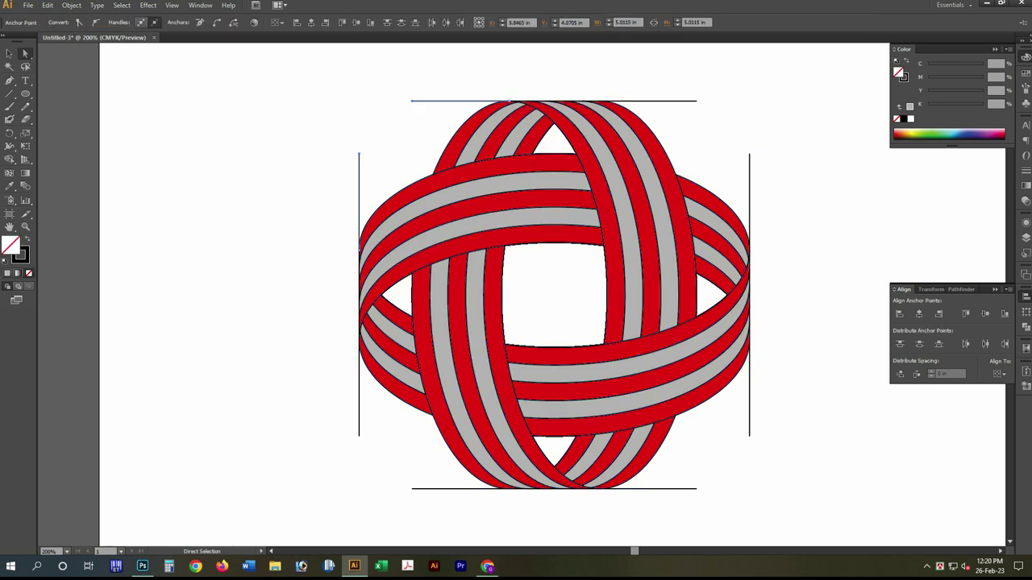
drag(689, 76, 772, 158)
key(Delete)
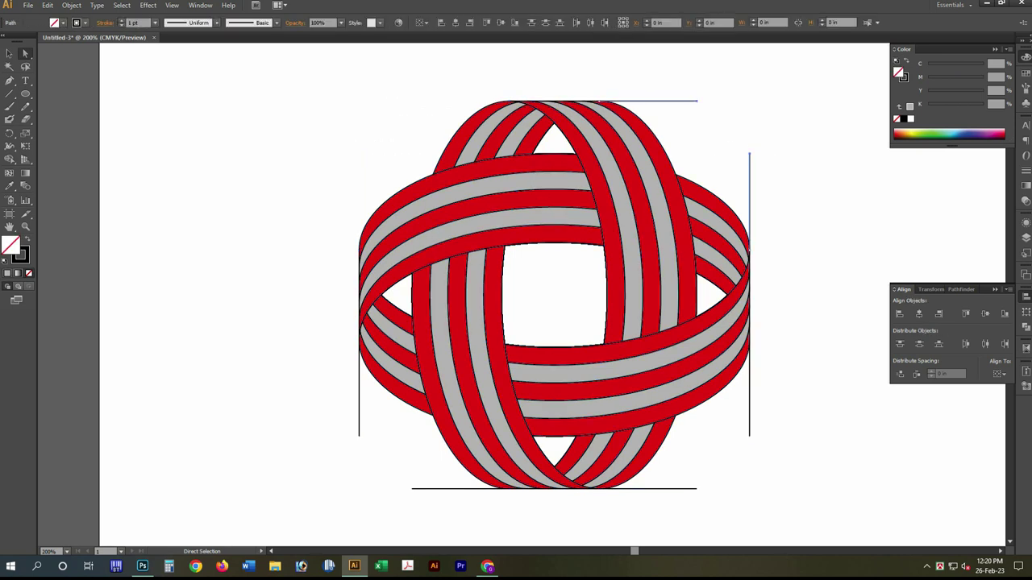
drag(712, 421, 774, 492)
key(Delete)
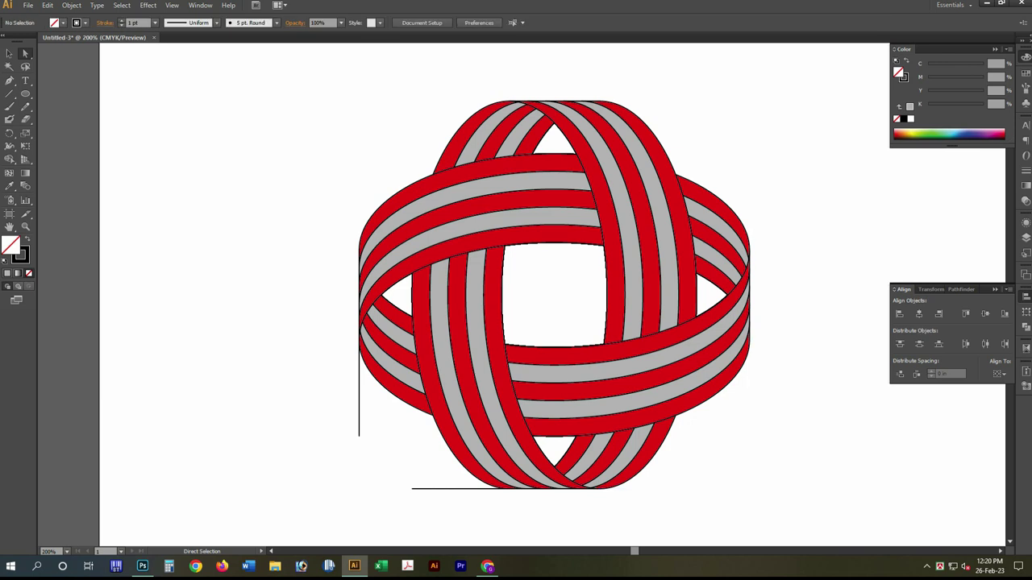
drag(333, 429, 419, 493)
key(Delete)
Step: Set the stroke of every knot path to None, then select the two upper grey stripes
drag(206, 59, 840, 521)
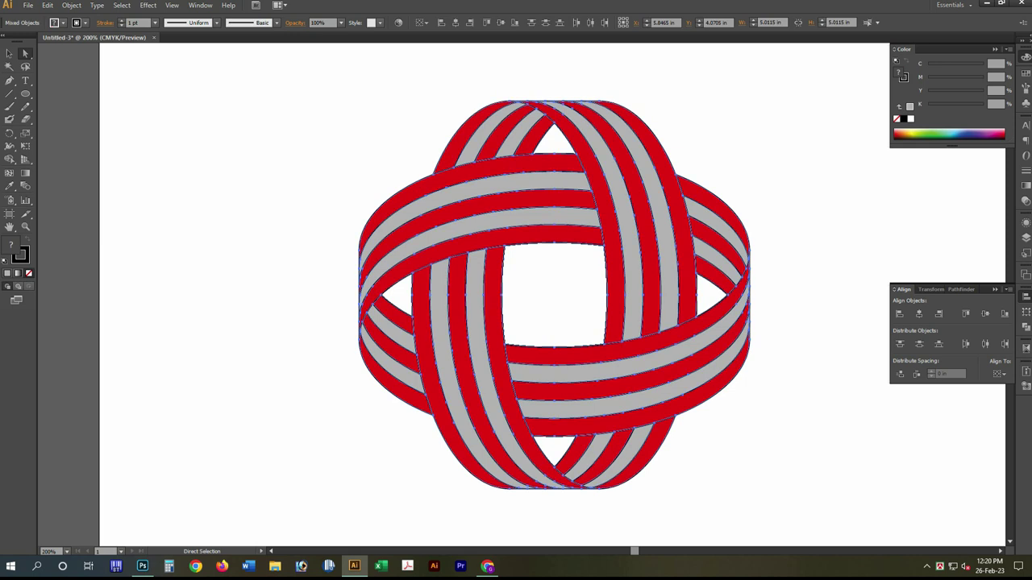
click(29, 273)
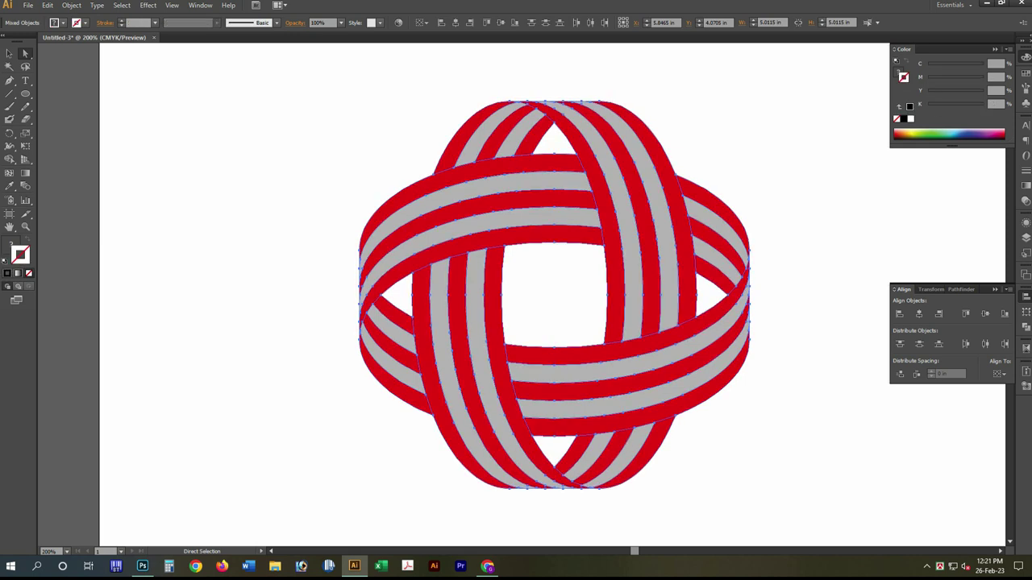
click(16, 252)
key(ctrl+shift+a)
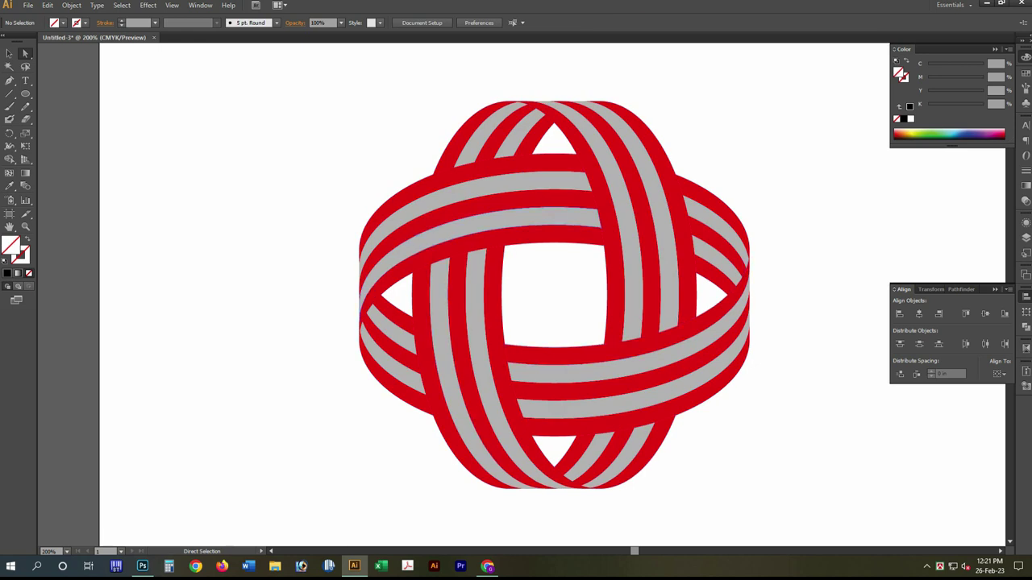
click(524, 211)
shift+click(516, 184)
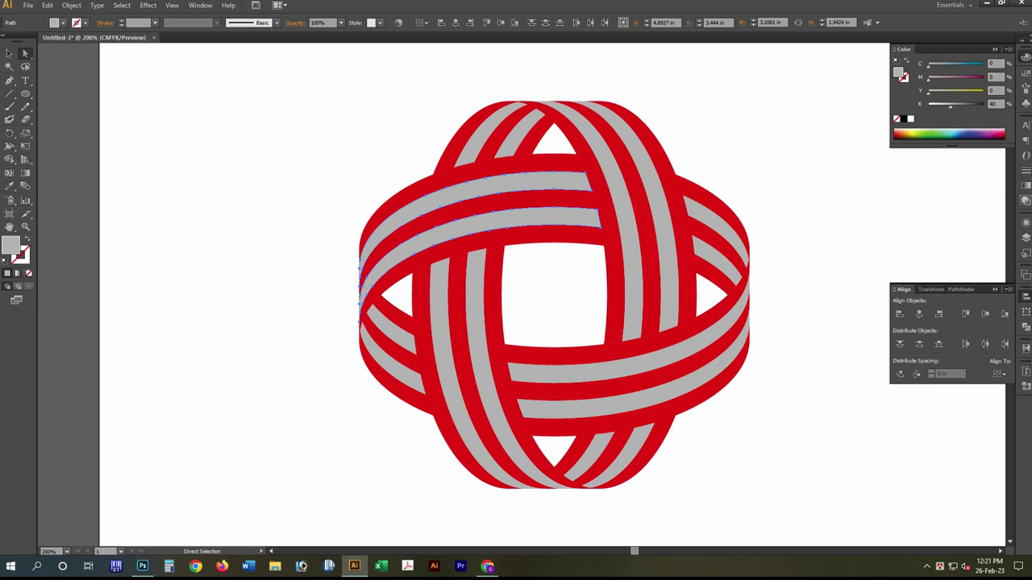
Step: Apply a linear gradient and set its end stop to CMYK C50 M100 purple
click(1025, 185)
click(900, 134)
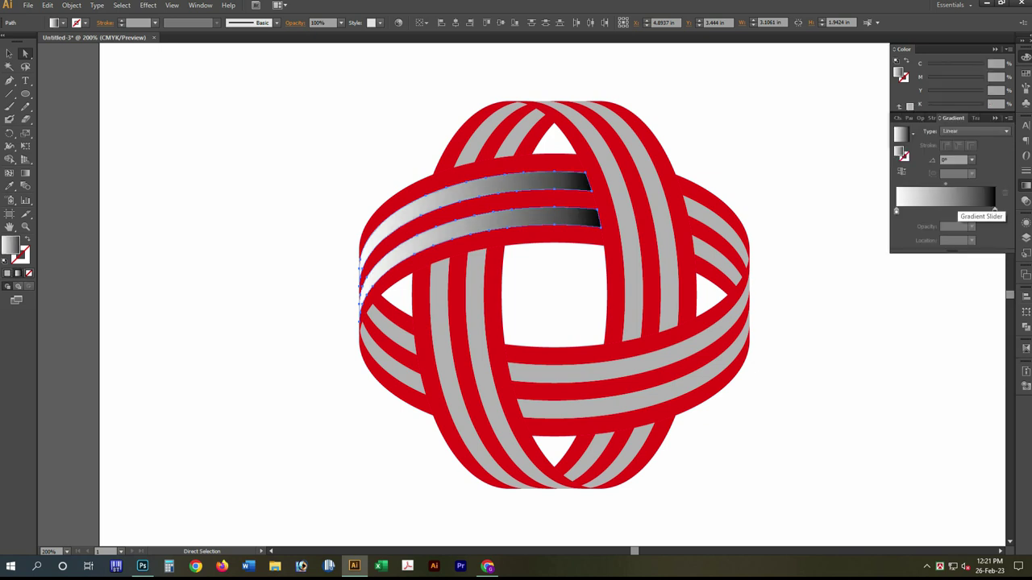
mouse_move(896, 211)
mouse_down()
mouse_move(938, 211)
mouse_move(896, 211)
mouse_up()
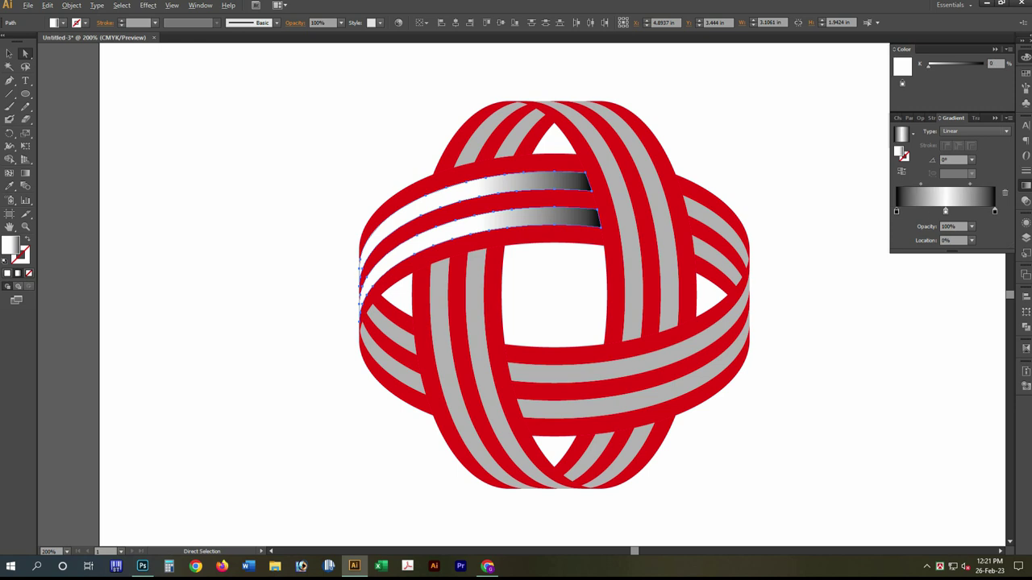
double_click(895, 211)
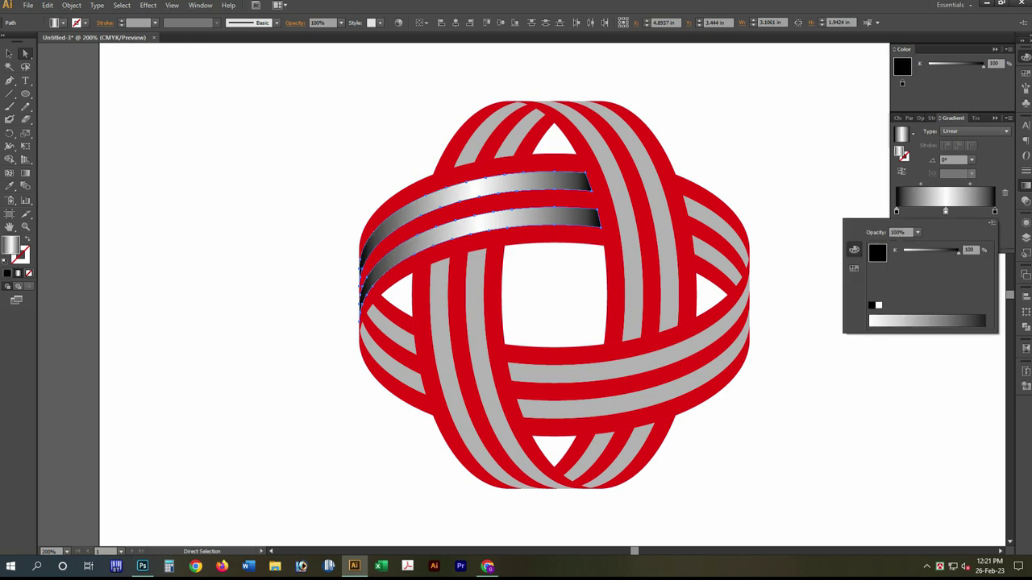
click(991, 222)
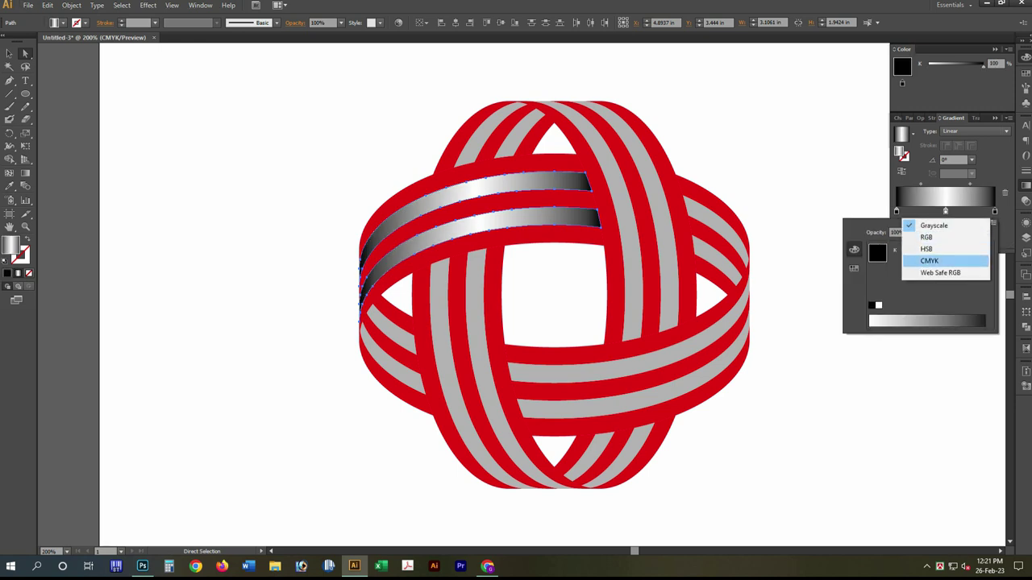
click(923, 262)
mouse_move(903, 264)
mouse_down()
mouse_move(957, 263)
mouse_move(903, 291)
mouse_up()
text(50)
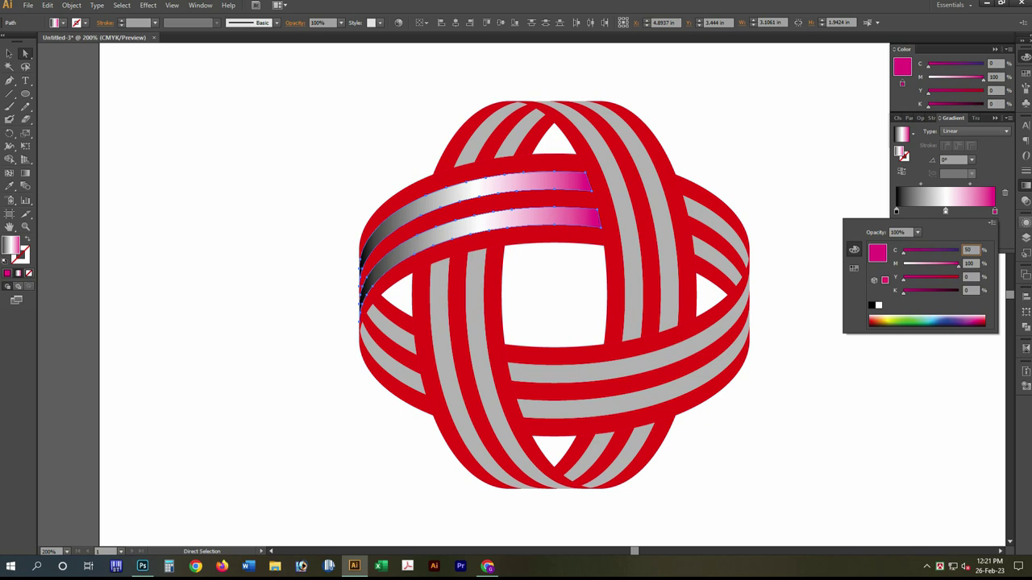
key(Tab)
key(Tab)
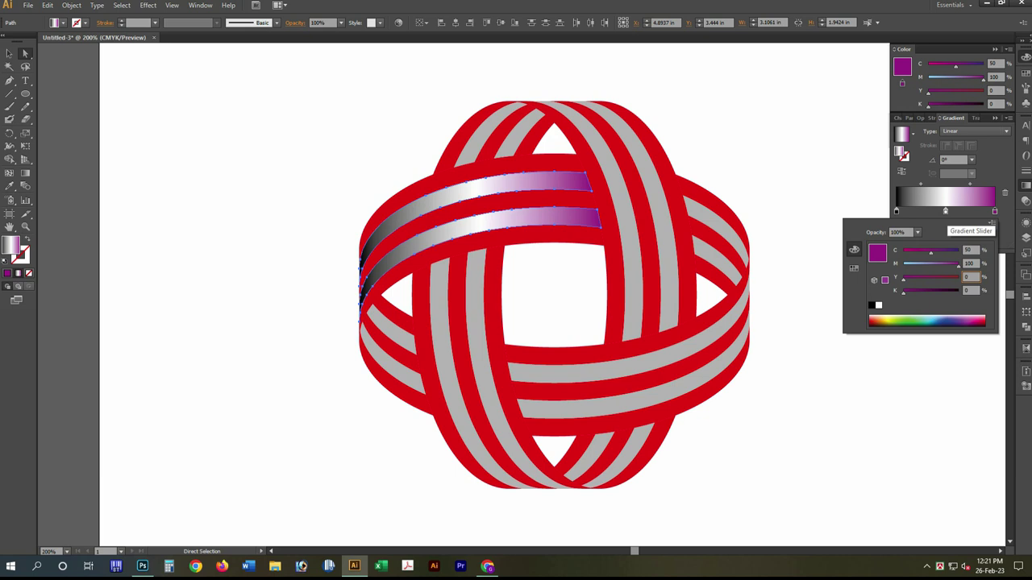
Step: Remove the black stop and add a purple start stop for a purple-white-purple gradient
click(896, 211)
double_click(895, 211)
drag(896, 211, 895, 258)
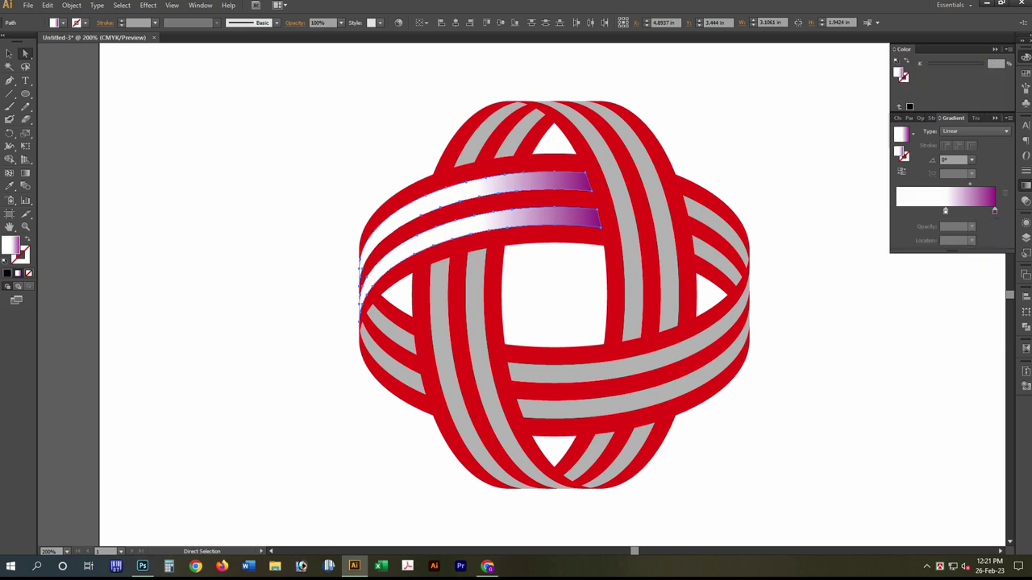
click(895, 212)
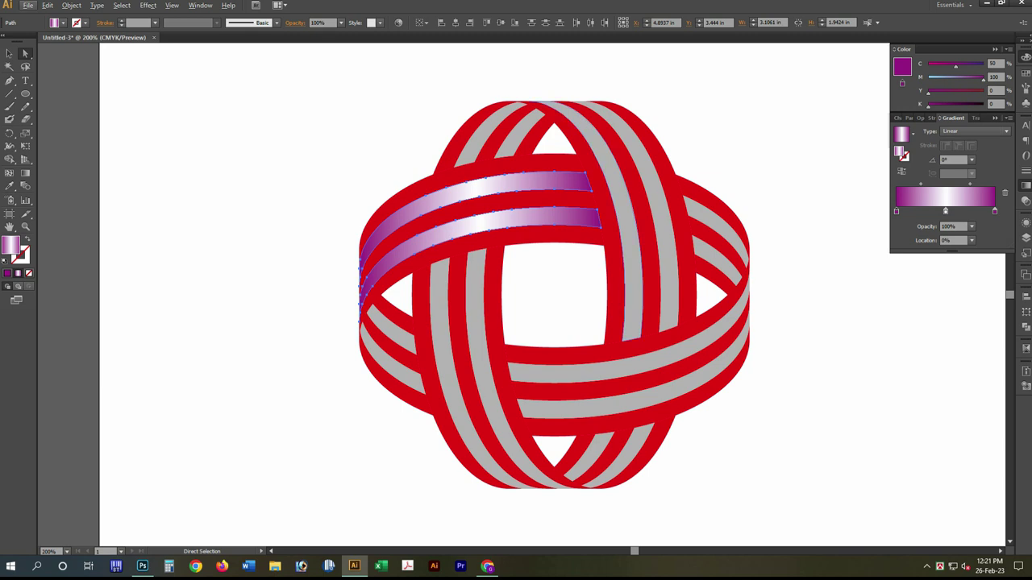
click(649, 299)
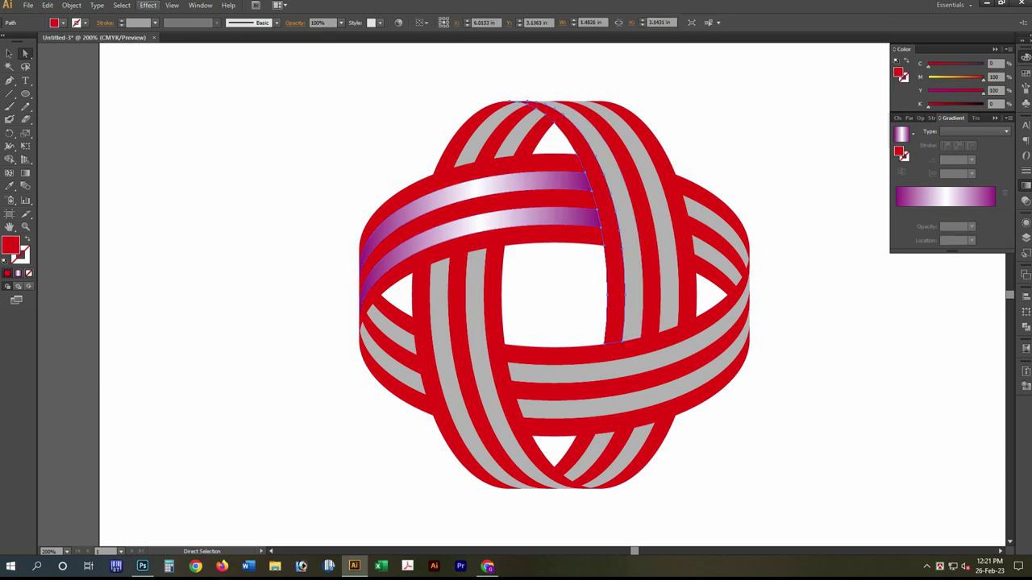
Step: Select all bands with the same red fill and recolour them C50 M100 Y0 K0
click(122, 5)
mouse_move(161, 108)
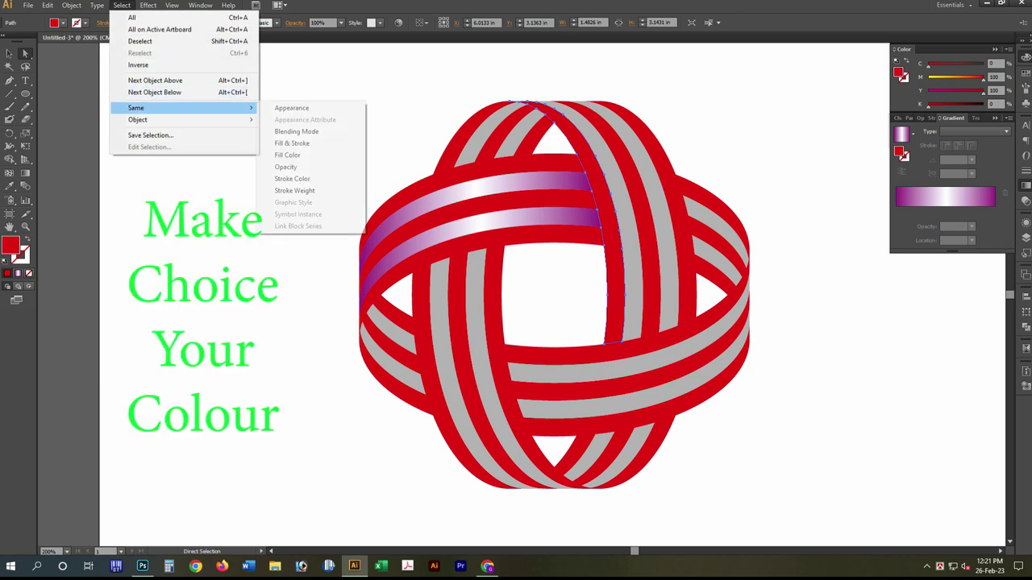
click(290, 155)
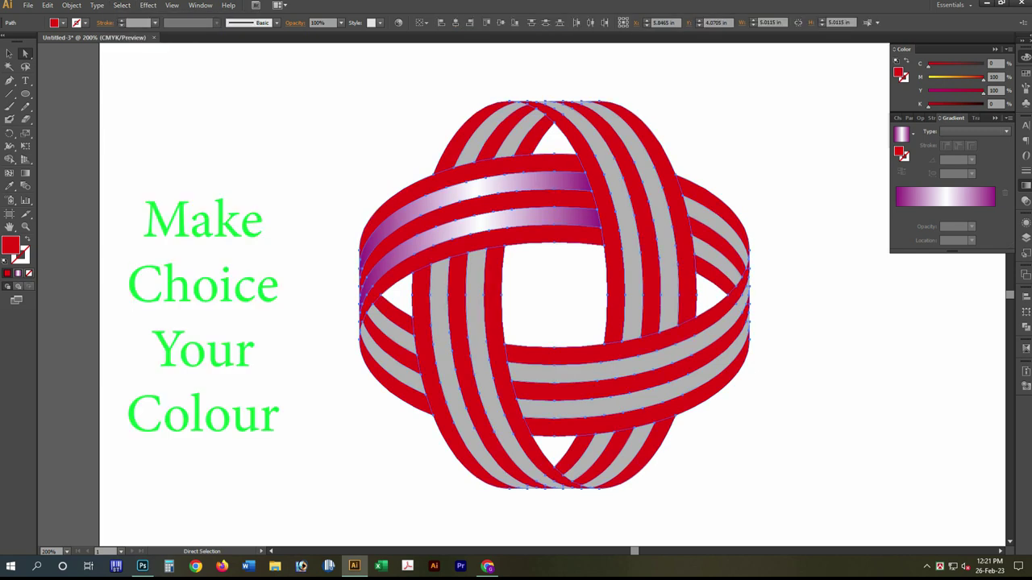
click(891, 50)
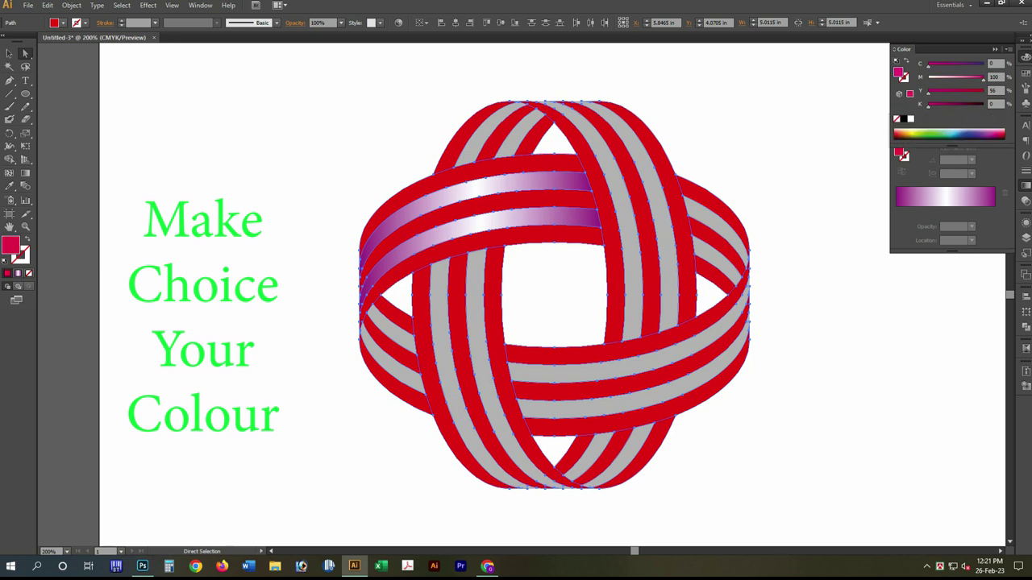
drag(982, 91, 928, 91)
click(996, 62)
text(50)
key(Return)
key(ctrl+shift+a)
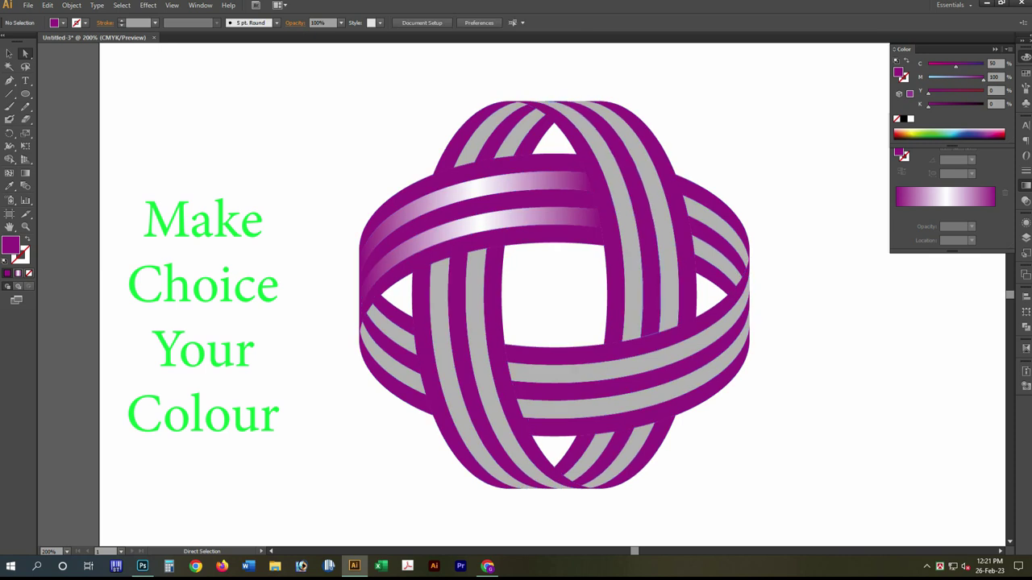
click(747, 278)
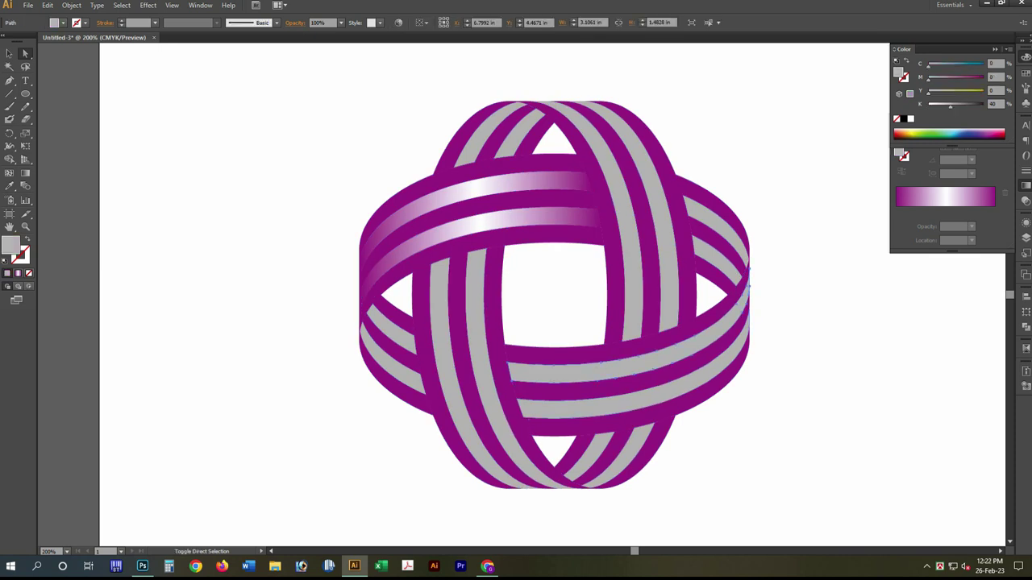
Step: Eyedropper the purple-white gradient onto the lower, left vertical and right vertical grey stripes
click(9, 185)
ctrl+shift+click(592, 217)
click(486, 208)
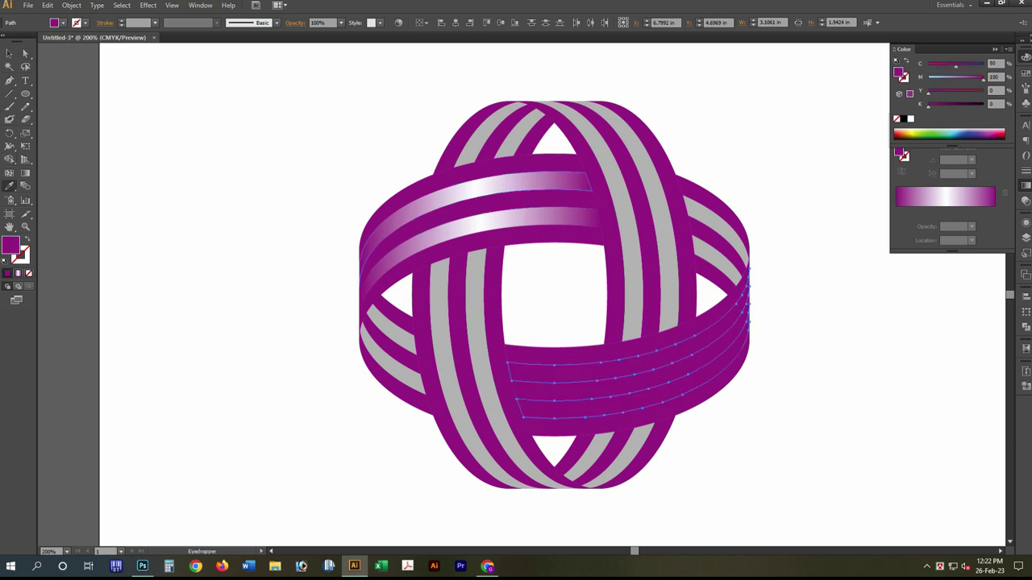
click(366, 256)
ctrl+click(446, 339)
ctrl+shift+click(481, 338)
click(366, 257)
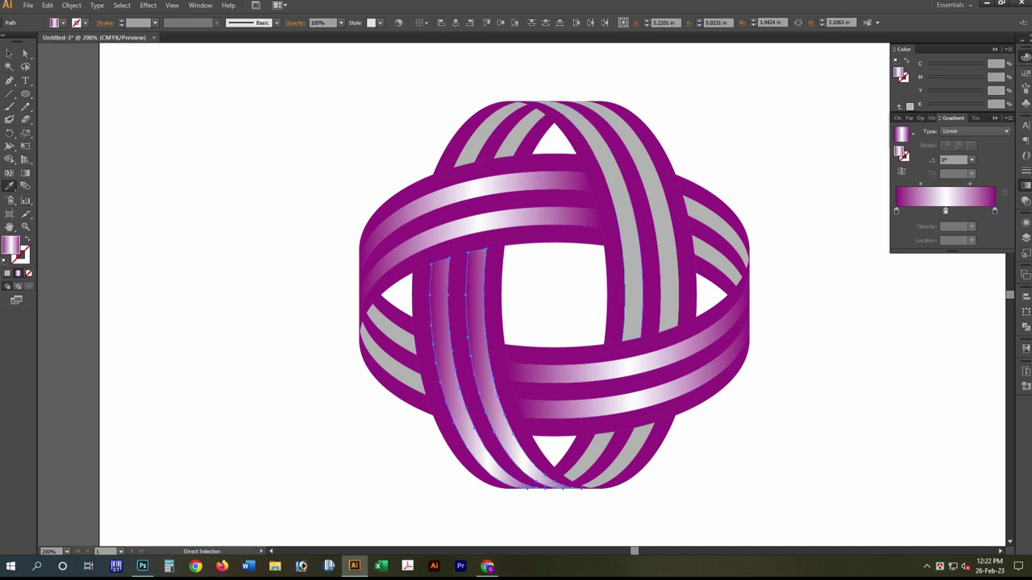
ctrl+click(642, 264)
click(366, 256)
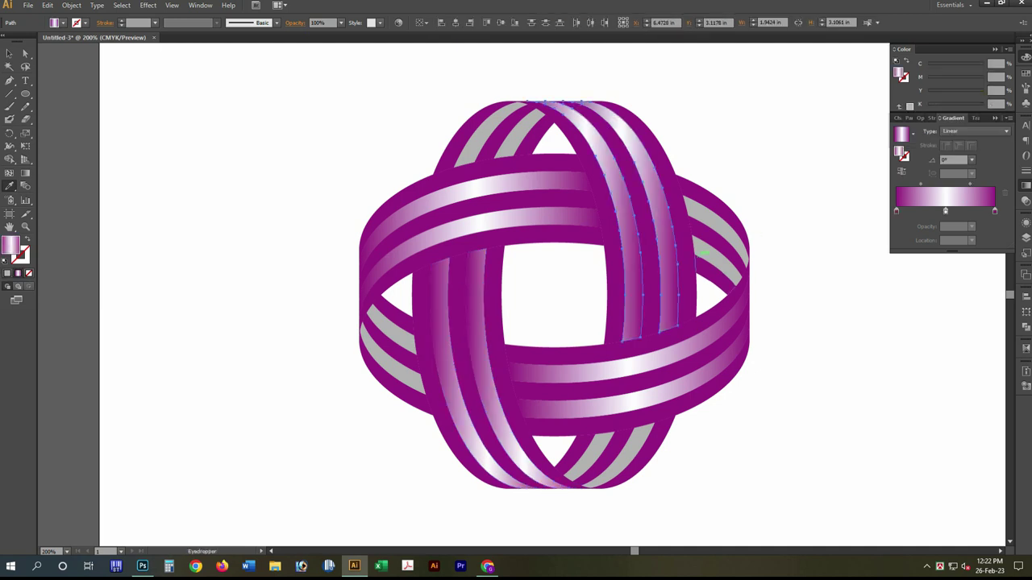
Step: Turn the gradient to run vertically (90°) on the right and left vertical stripes
click(25, 173)
drag(653, 102, 653, 327)
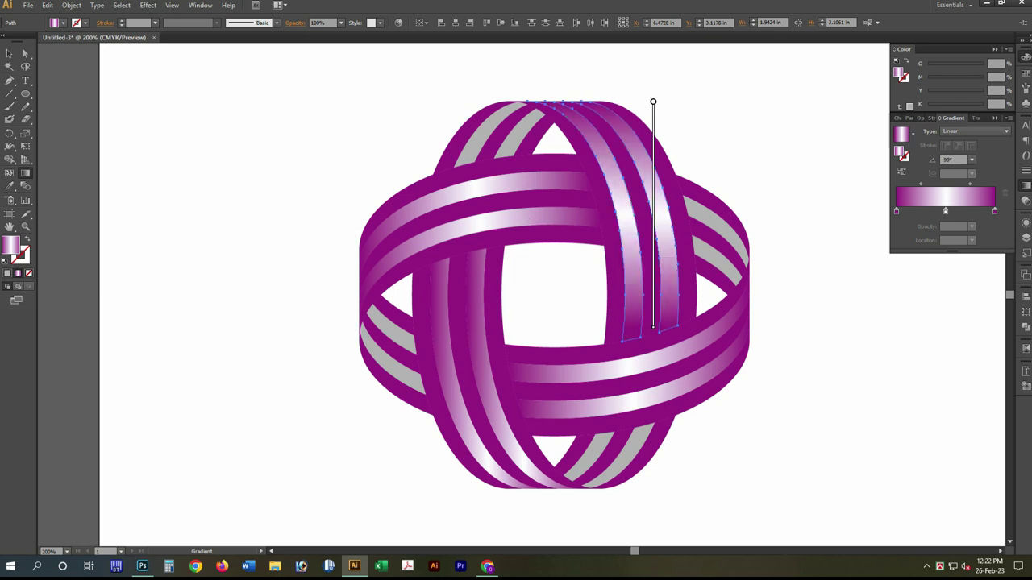
ctrl+click(520, 395)
drag(430, 373, 581, 368)
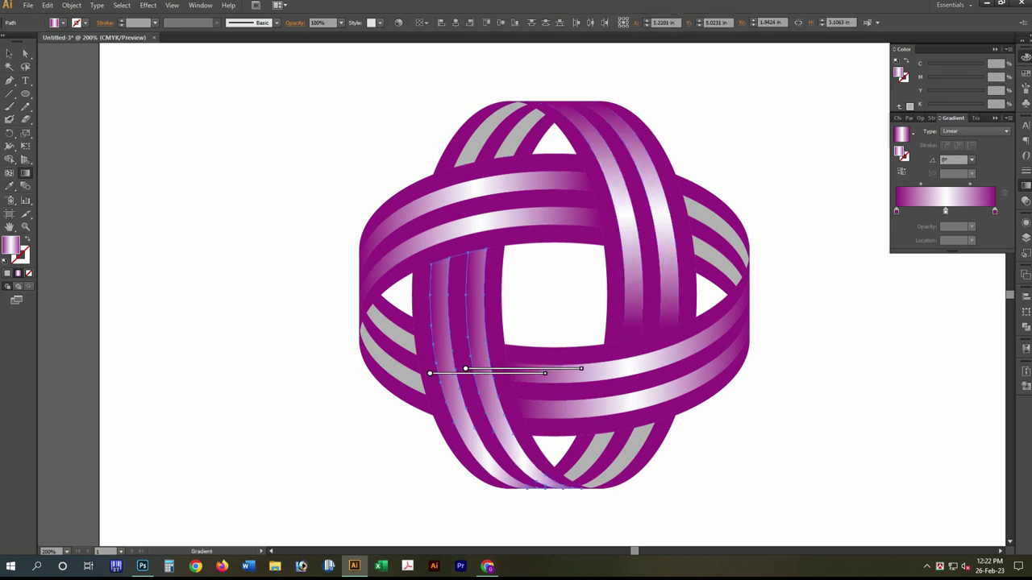
drag(464, 262, 463, 494)
key(ctrl+shift+a)
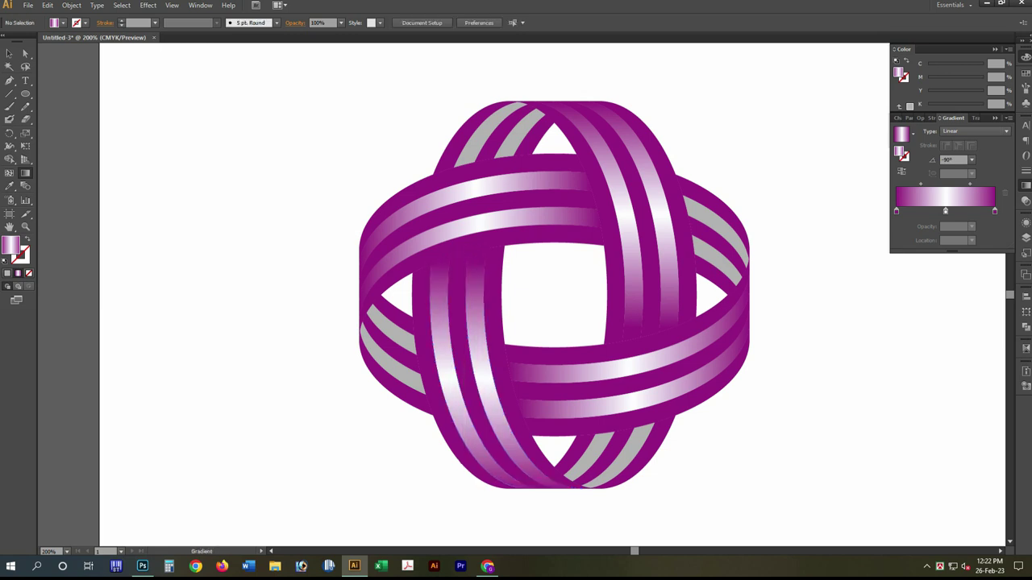
Step: Fill the two top-left grey stripes with the purple-white gradient, white stop at the start, running vertically
key(a)
click(509, 152)
shift+click(481, 126)
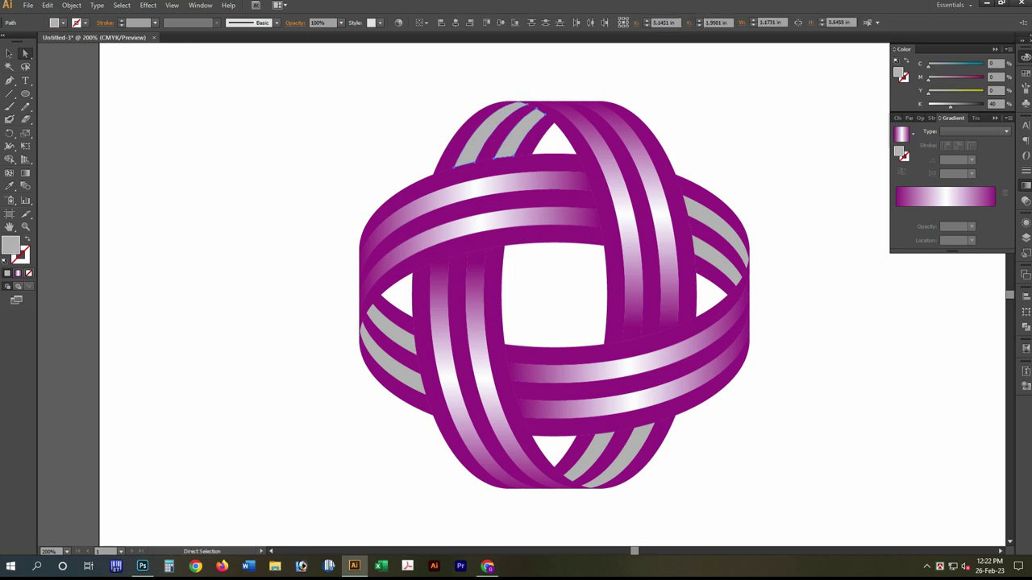
click(939, 201)
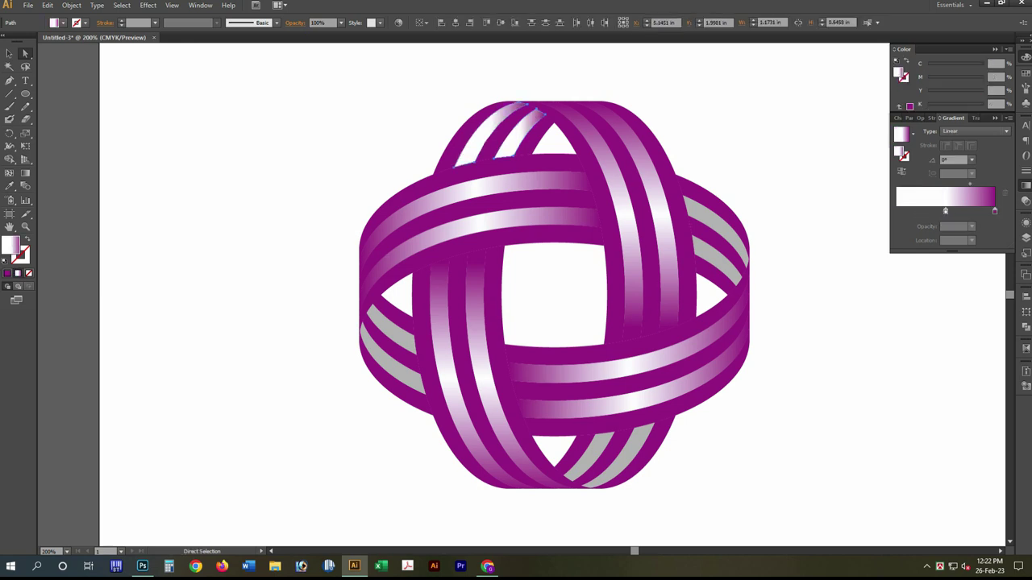
drag(945, 211, 896, 212)
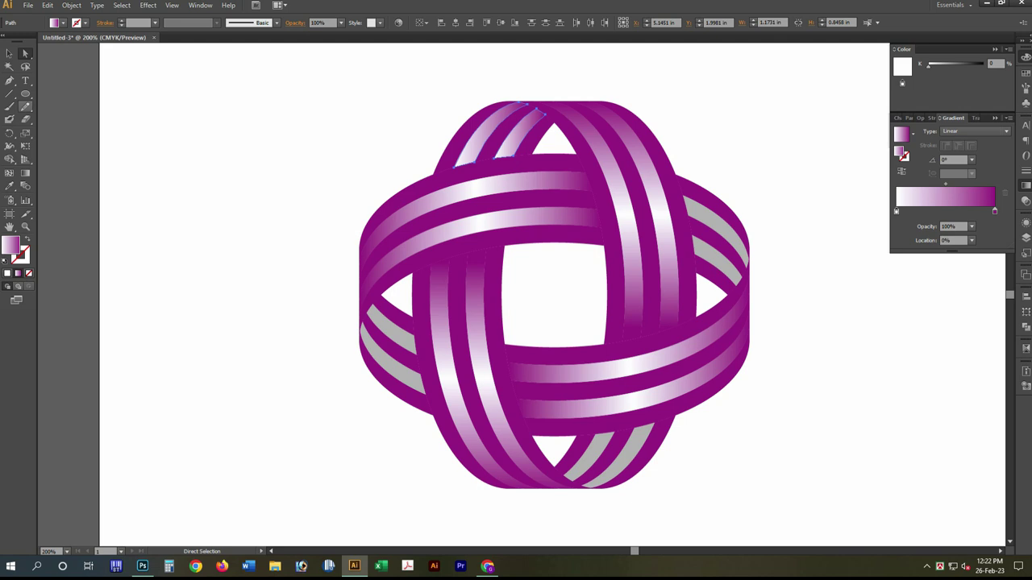
click(25, 173)
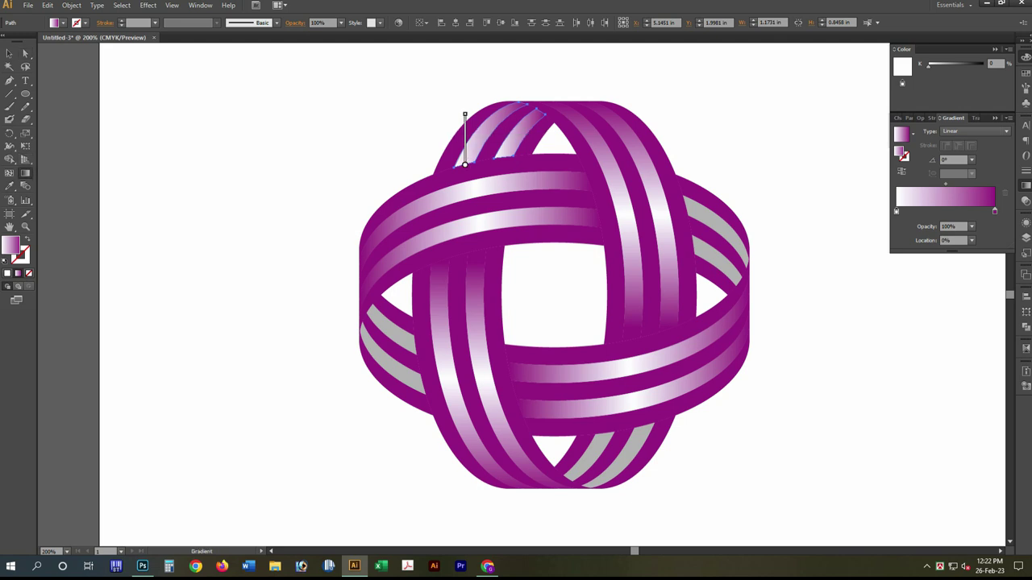
mouse_move(465, 168)
mouse_down()
mouse_move(465, 104)
mouse_move(489, 166)
mouse_up()
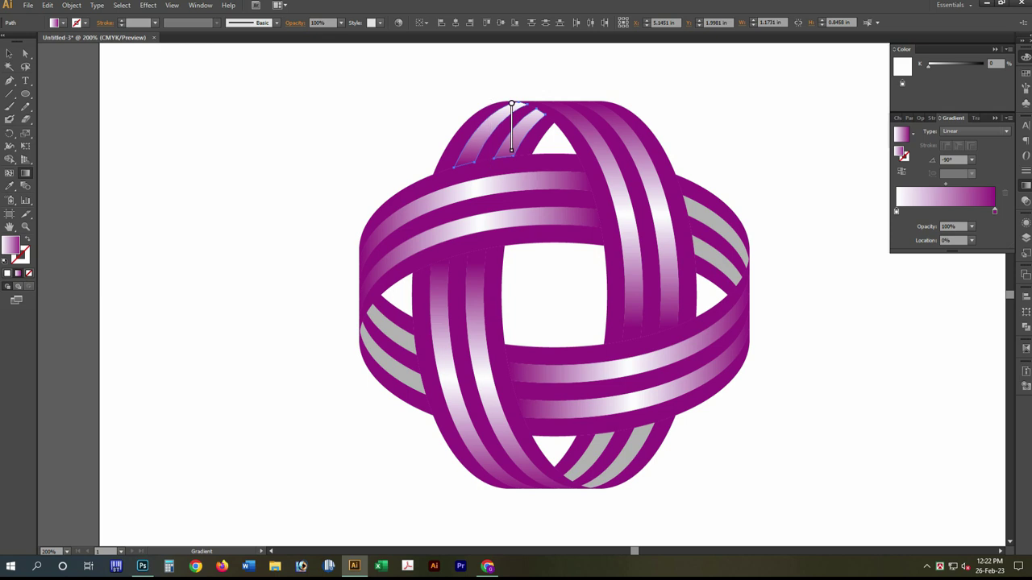
key(ctrl+shift+a)
key(a)
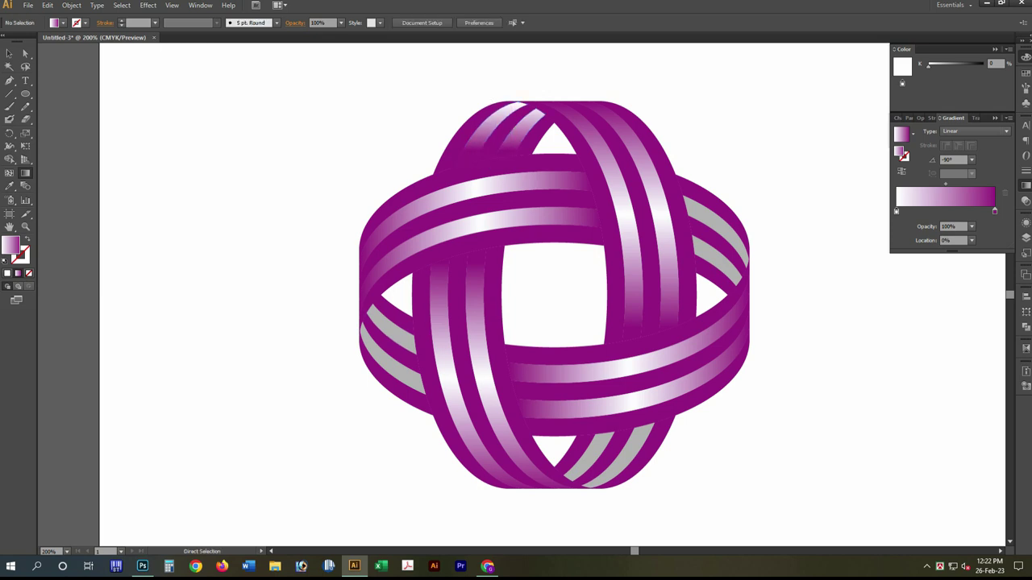
Step: Fill the left grey stripe with the purple-white gradient
click(393, 339)
key(g)
key(period)
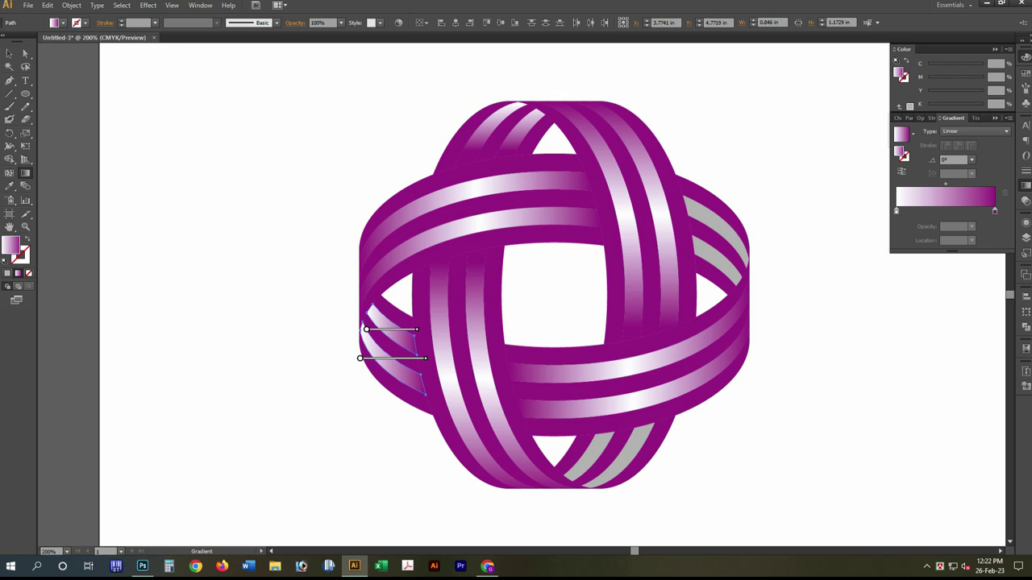
key(ctrl+shift+a)
key(a)
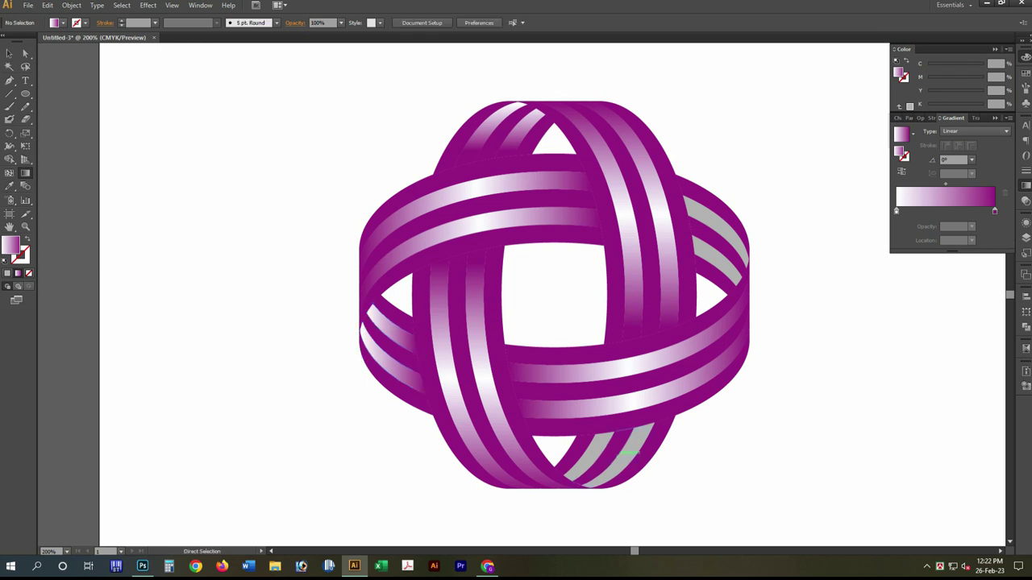
Step: Fill the bottom grey stripes with the gradient, angled diagonally upward from lower left
click(633, 443)
key(g)
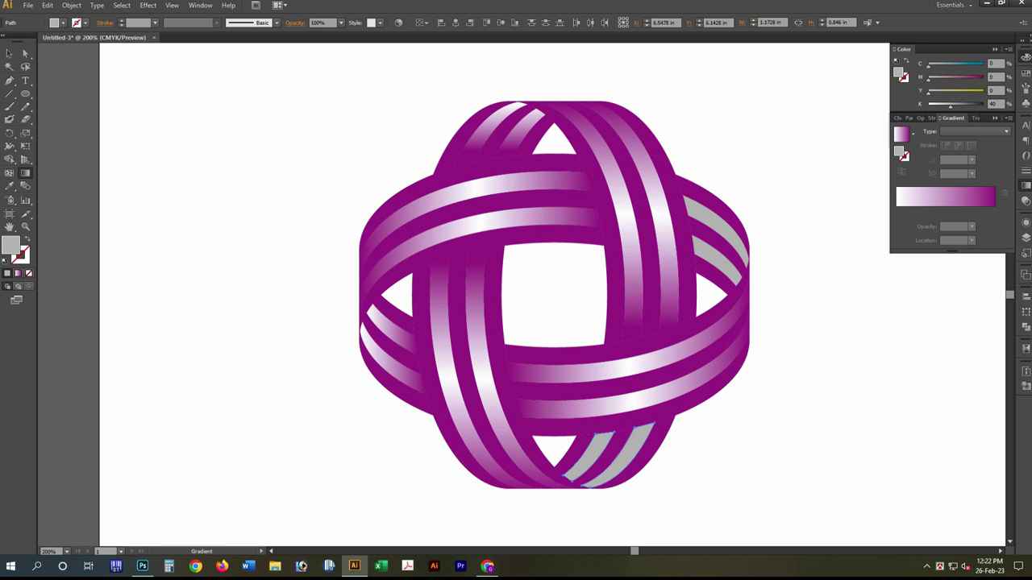
key(period)
mouse_move(648, 425)
mouse_down()
mouse_move(594, 480)
mouse_move(707, 422)
mouse_up()
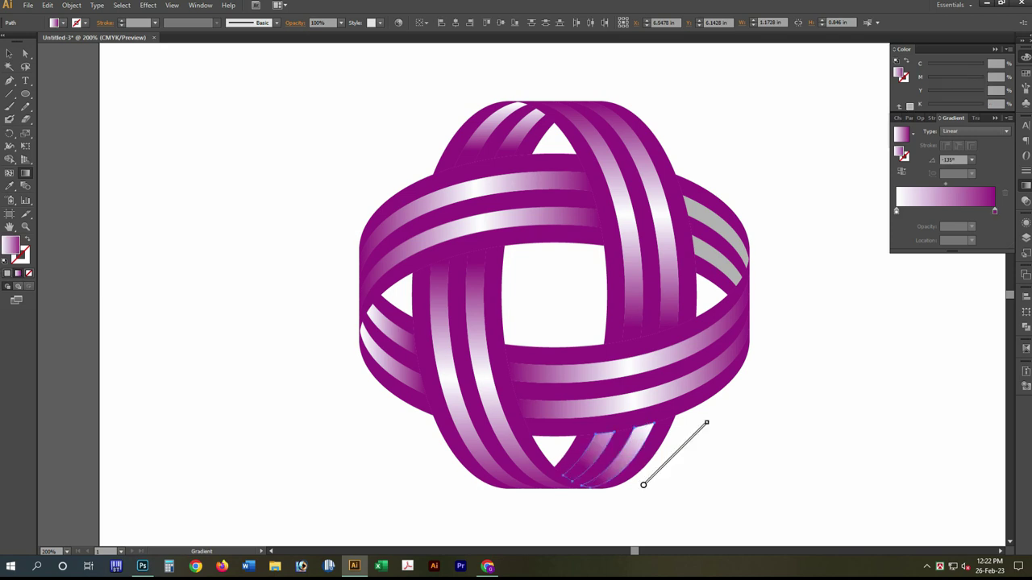
drag(615, 495, 656, 459)
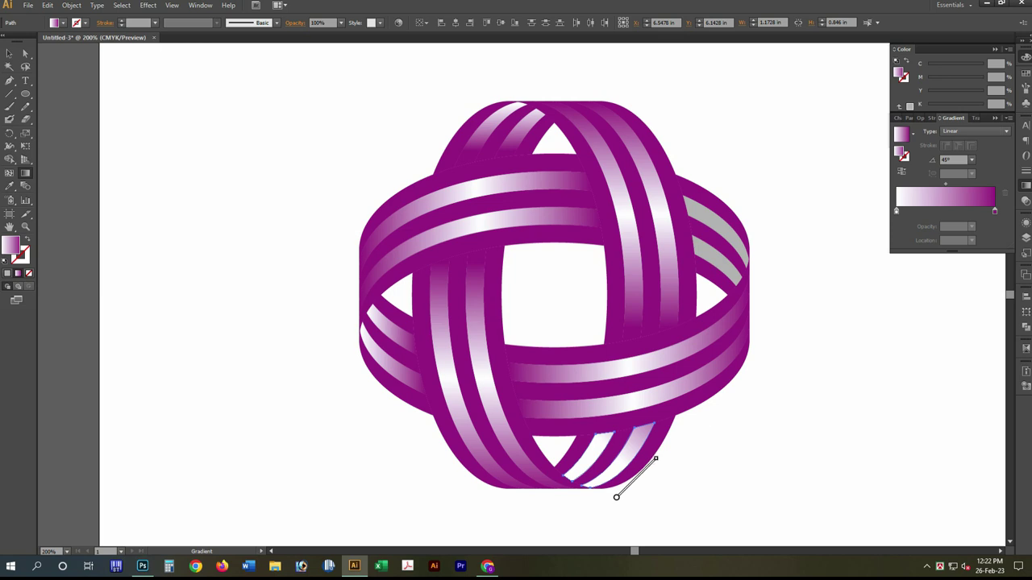
key(a)
Step: Fill the smaller bottom stripe with the gradient, angled to match its band
click(584, 468)
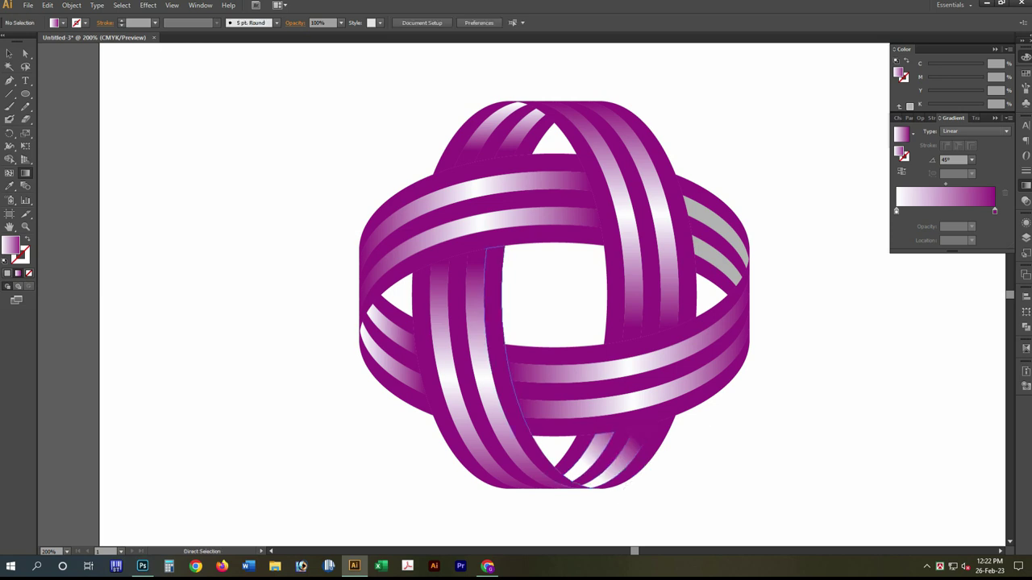
key(g)
drag(610, 426, 557, 484)
key(a)
key(ctrl+shift+a)
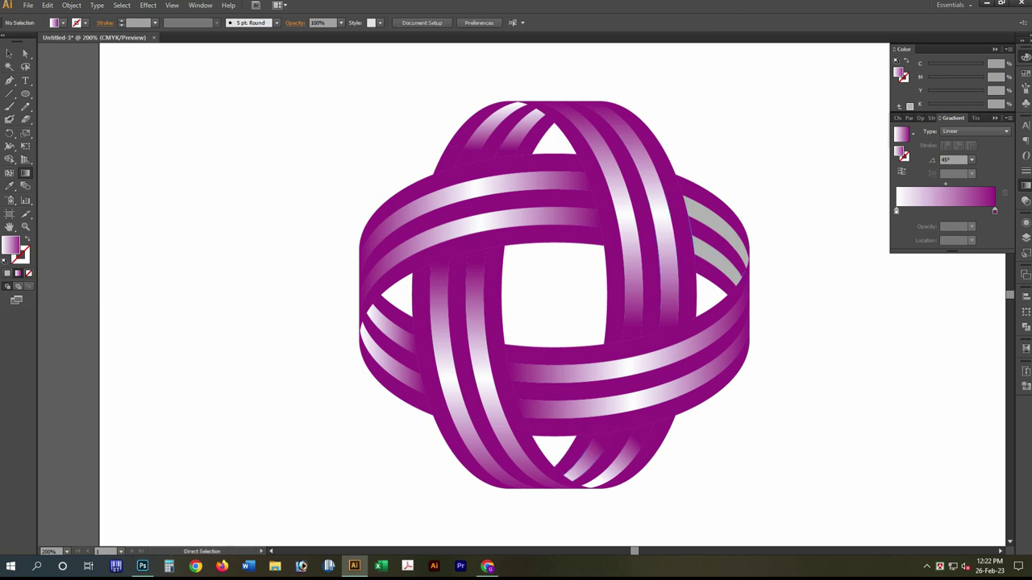
Step: Fill the right grey stripe with the purple-white gradient, angled along the band, then view the whole artboard
click(714, 242)
key(g)
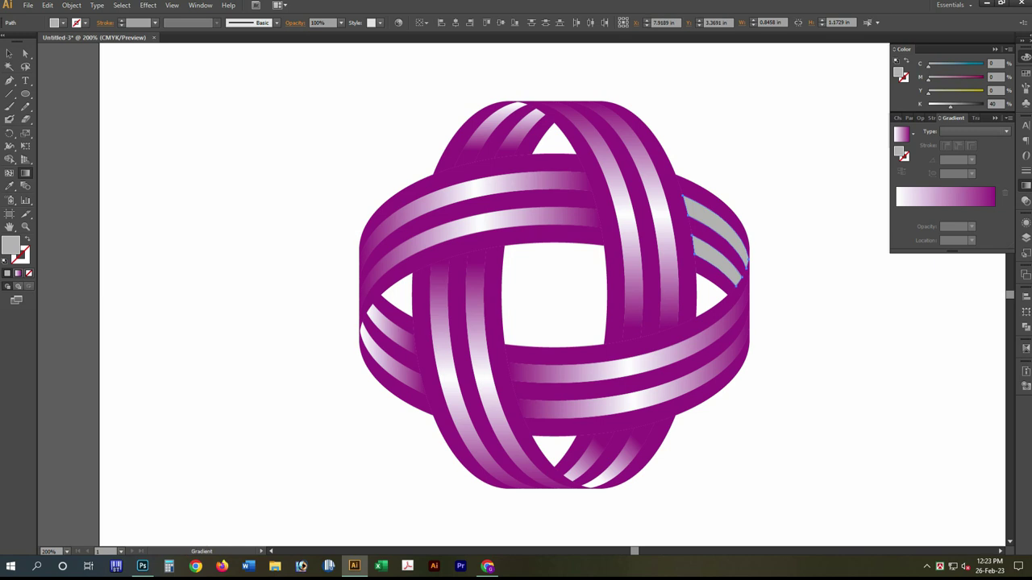
click(714, 234)
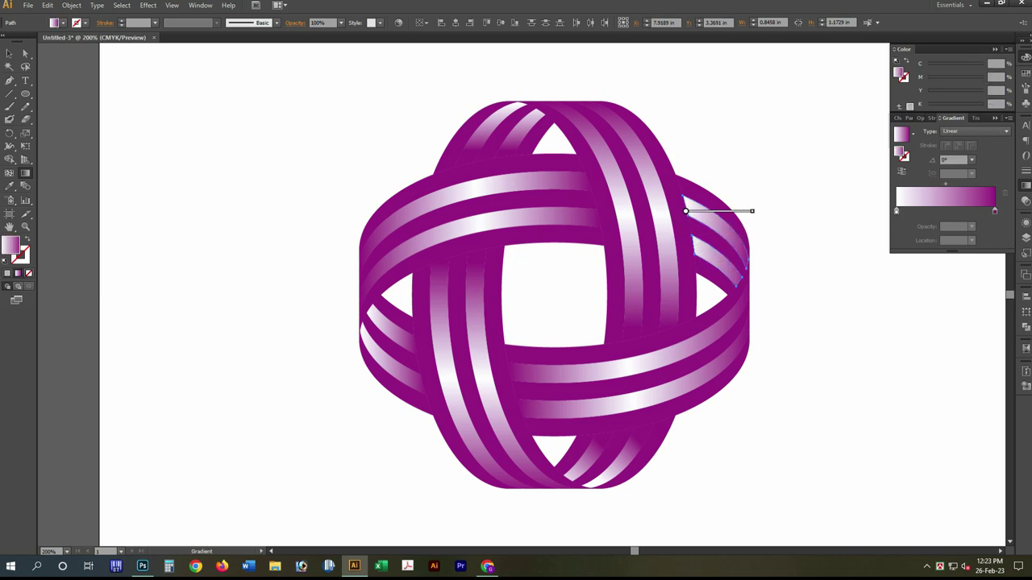
mouse_move(682, 234)
mouse_down()
mouse_move(743, 234)
mouse_move(692, 256)
mouse_up()
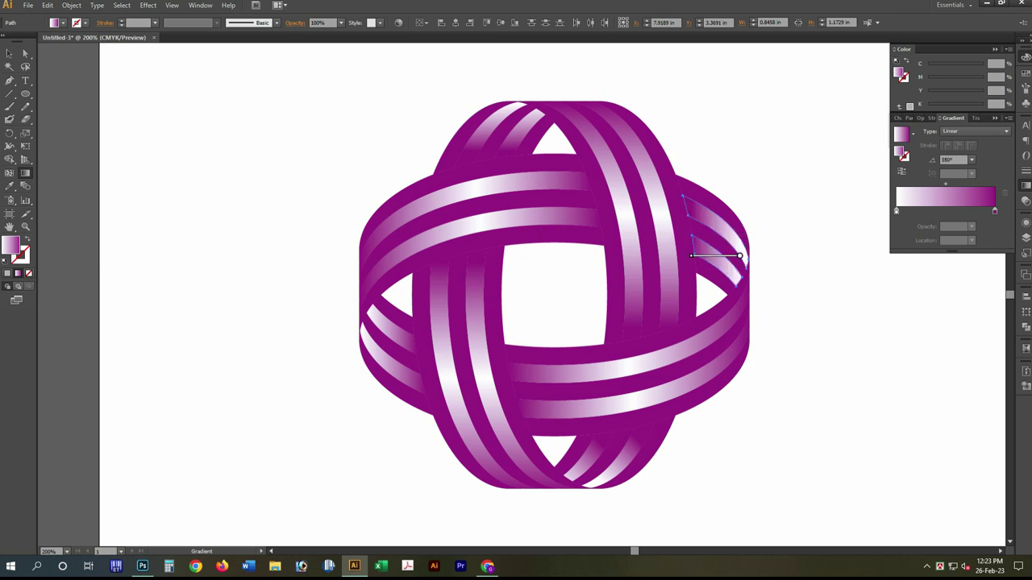
mouse_move(708, 266)
mouse_down()
mouse_move(772, 266)
mouse_move(696, 237)
mouse_up()
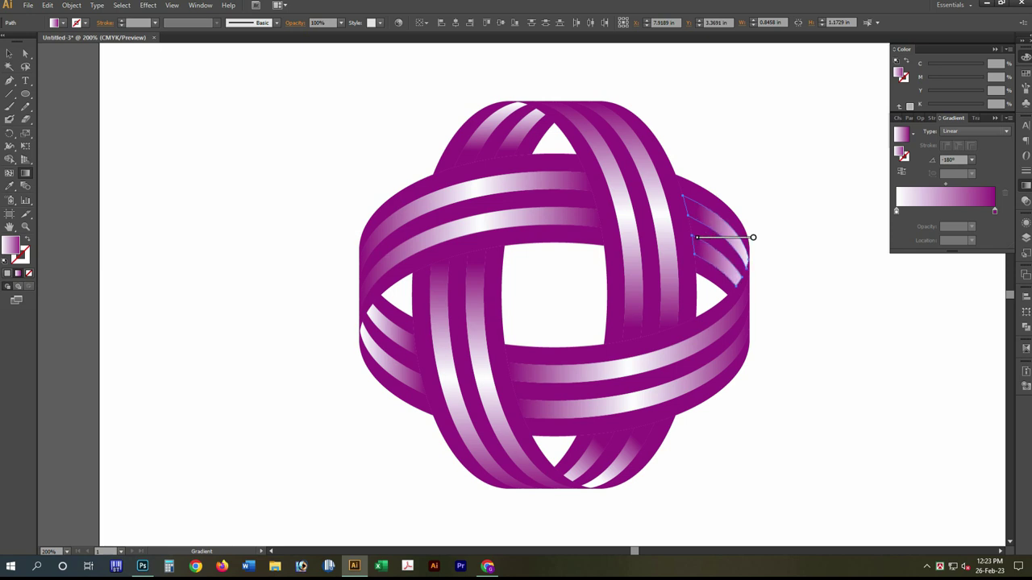
key(a)
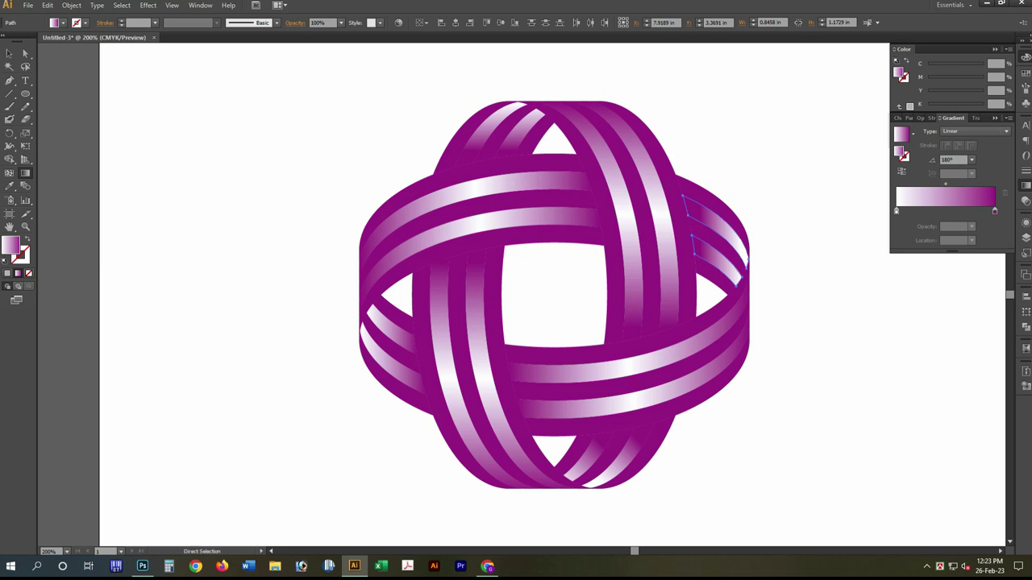
key(ctrl+shift+a)
key(ctrl+1)
Step: Select the whole ribbon knot and scale it down slightly by its bounding box
key(g)
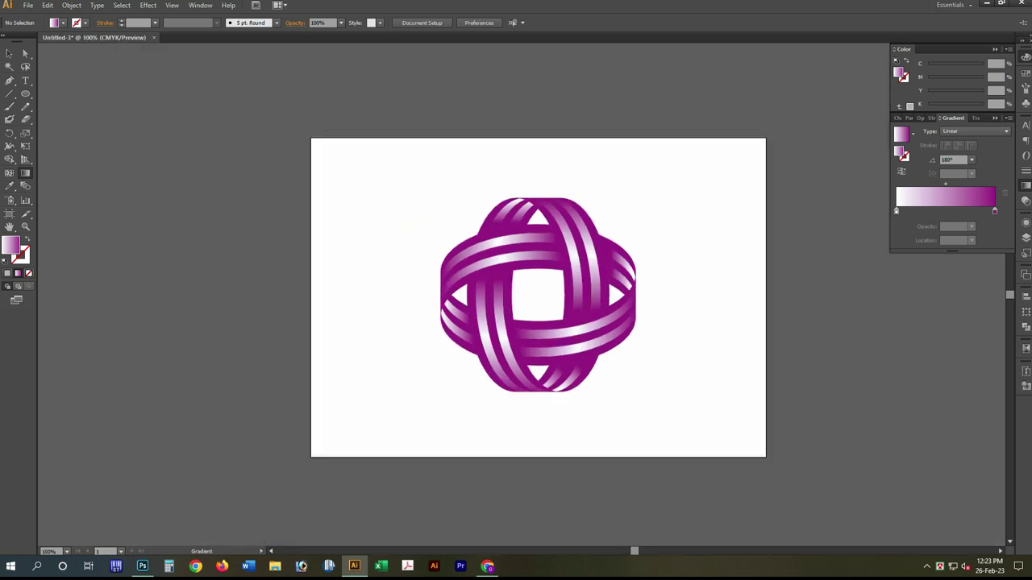
click(9, 53)
drag(402, 167, 721, 417)
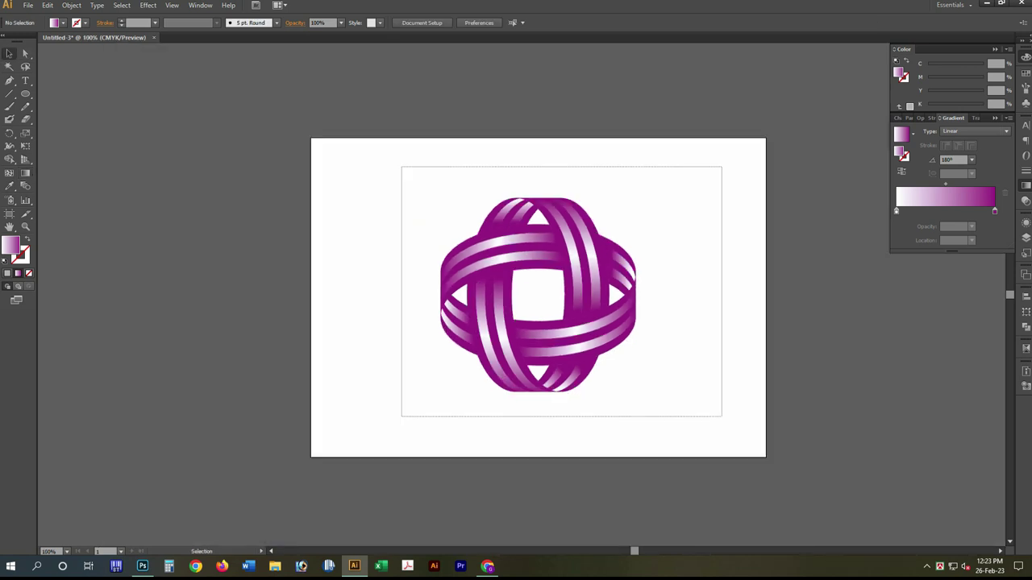
key(a)
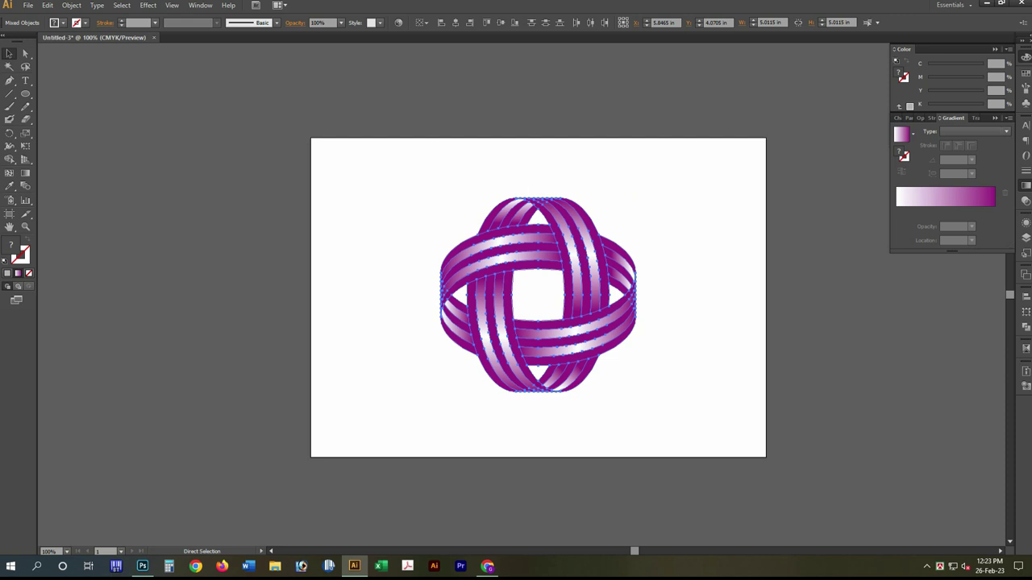
key(ctrl+0)
key(v)
drag(674, 294, 655, 294)
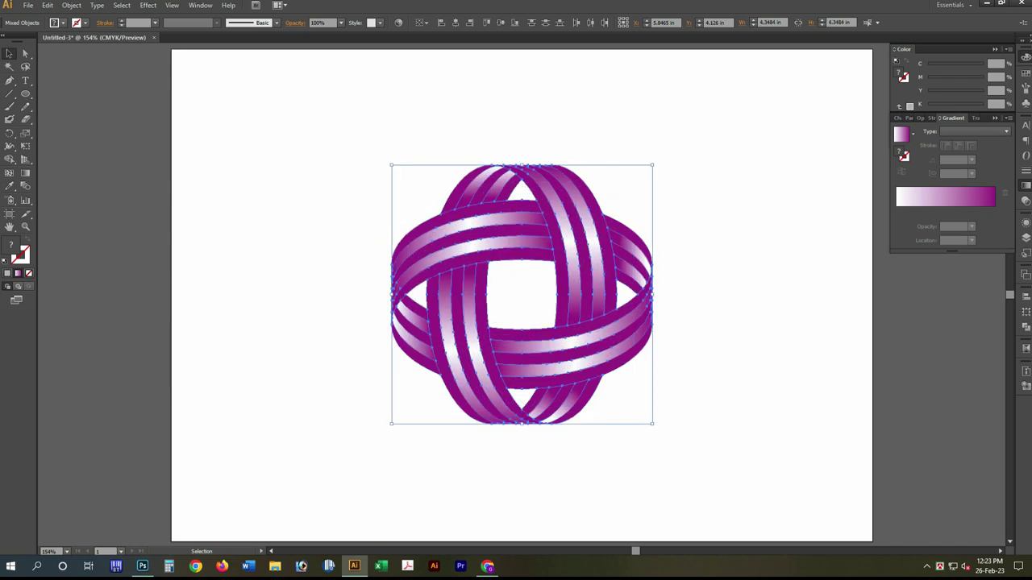
key(ctrl+shift+a)
key(ctrl+a)
Step: Apply a default Effect > Stylize > Drop Shadow to the whole knot
click(121, 5)
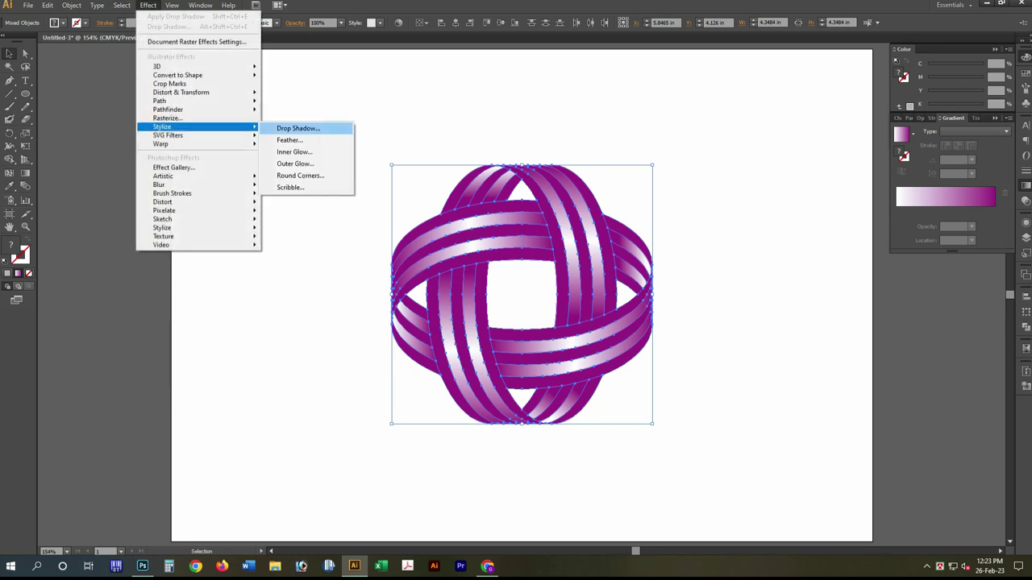
mouse_move(162, 126)
click(300, 126)
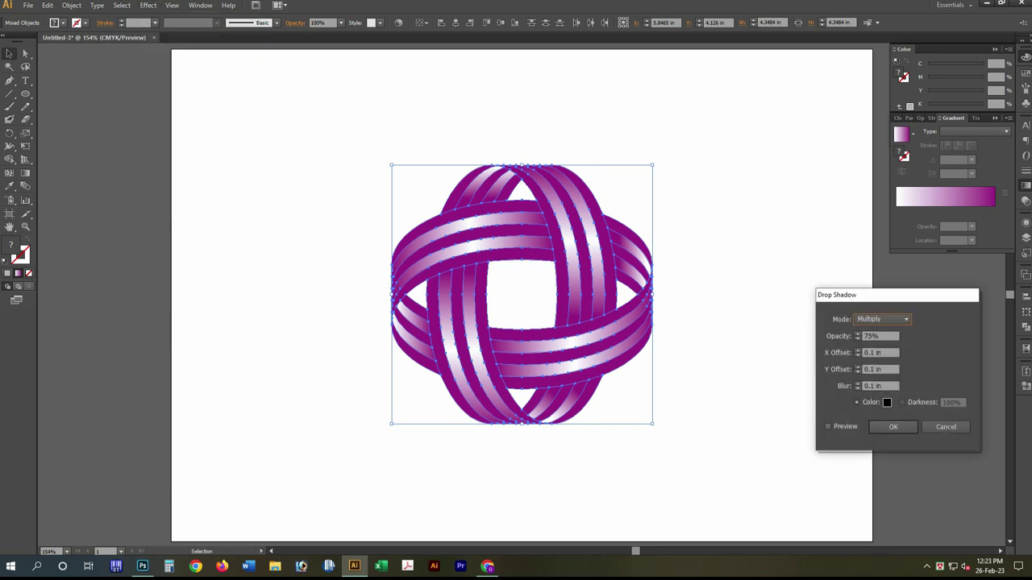
key(space)
key(Return)
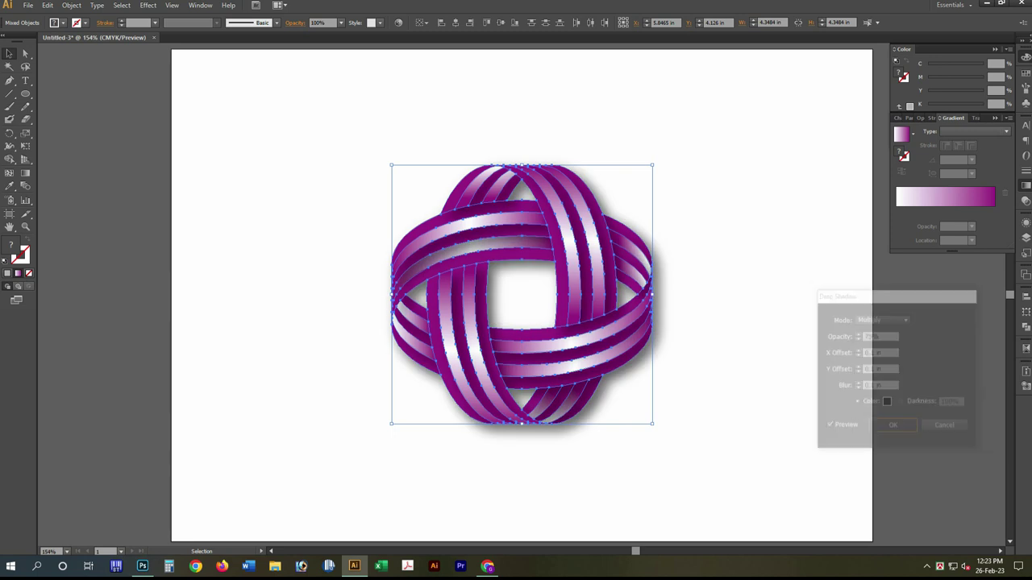
key(ctrl+shift+a)
drag(564, 323, 519, 316)
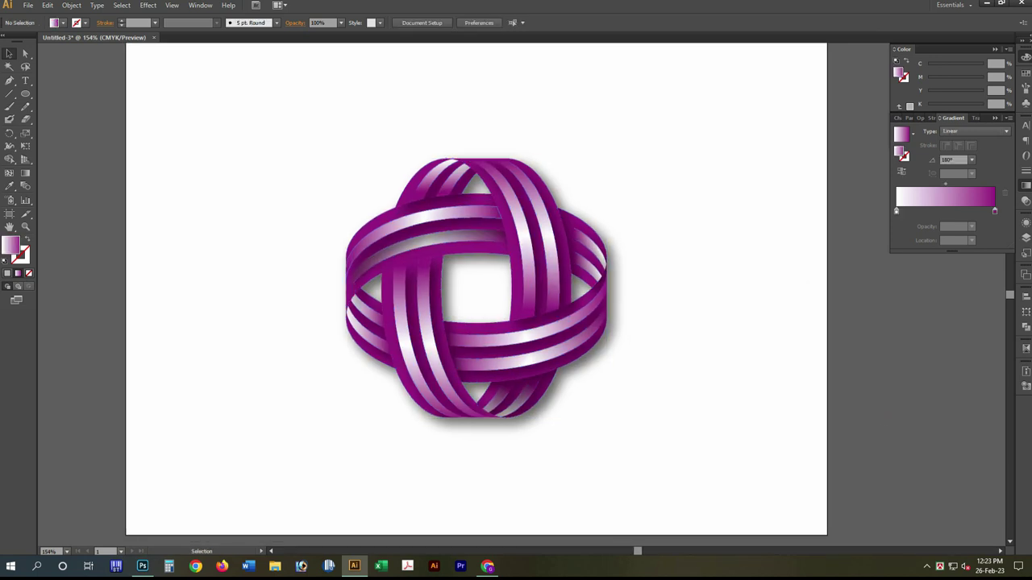
click(451, 216)
key(a)
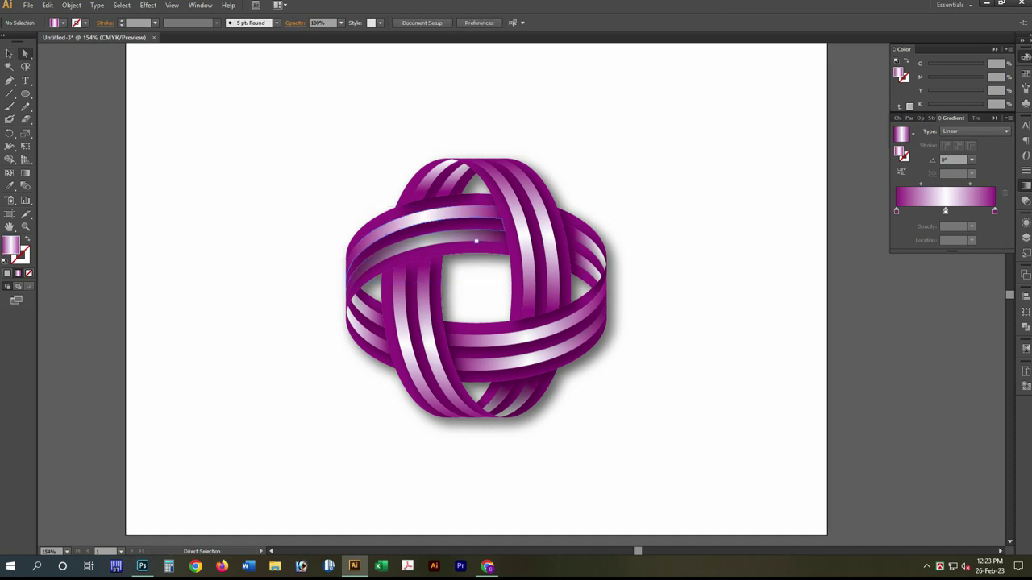
key(ctrl+shift+a)
drag(426, 235, 429, 260)
key(v)
key(ctrl+a)
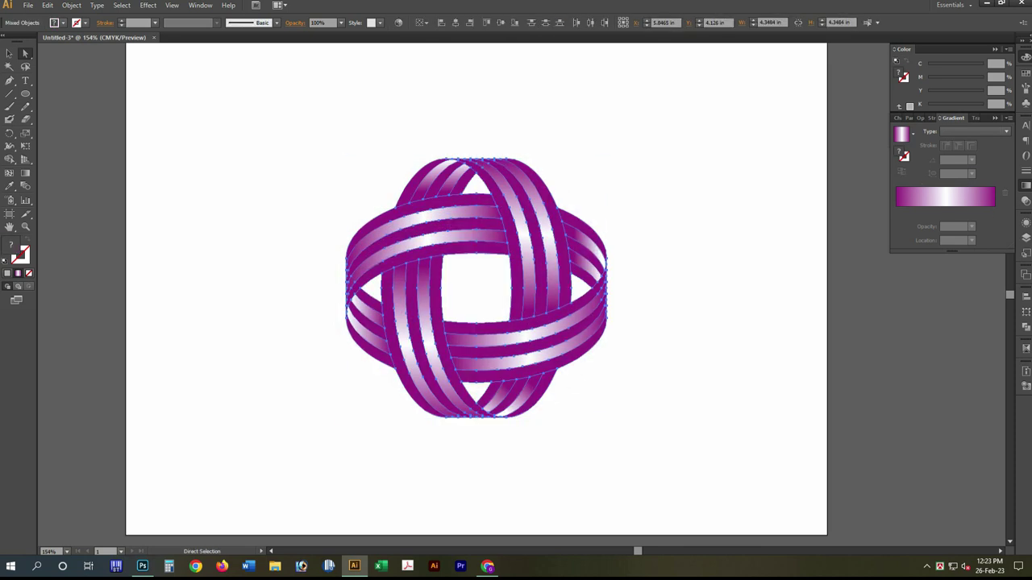
key(a)
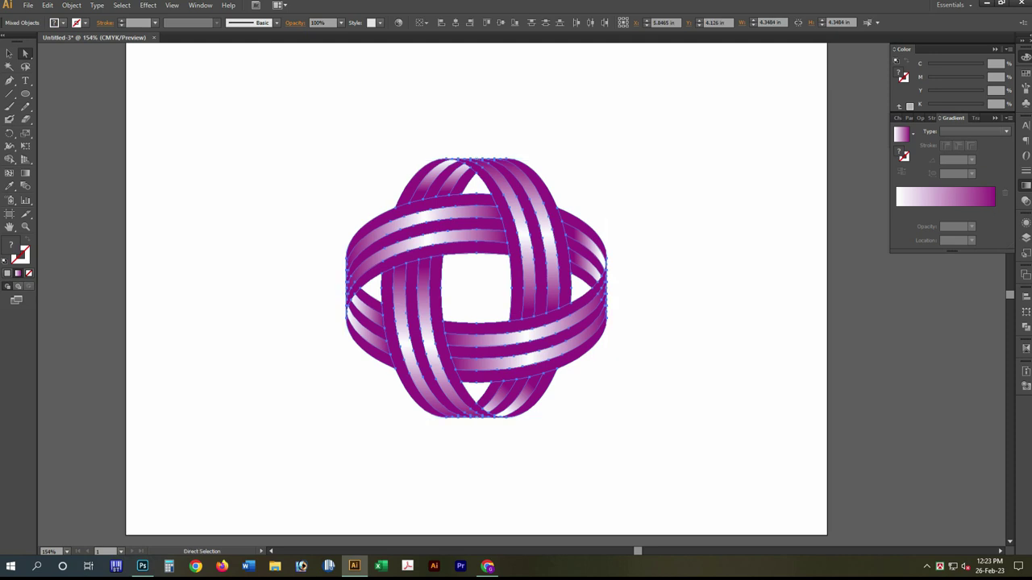
click(148, 5)
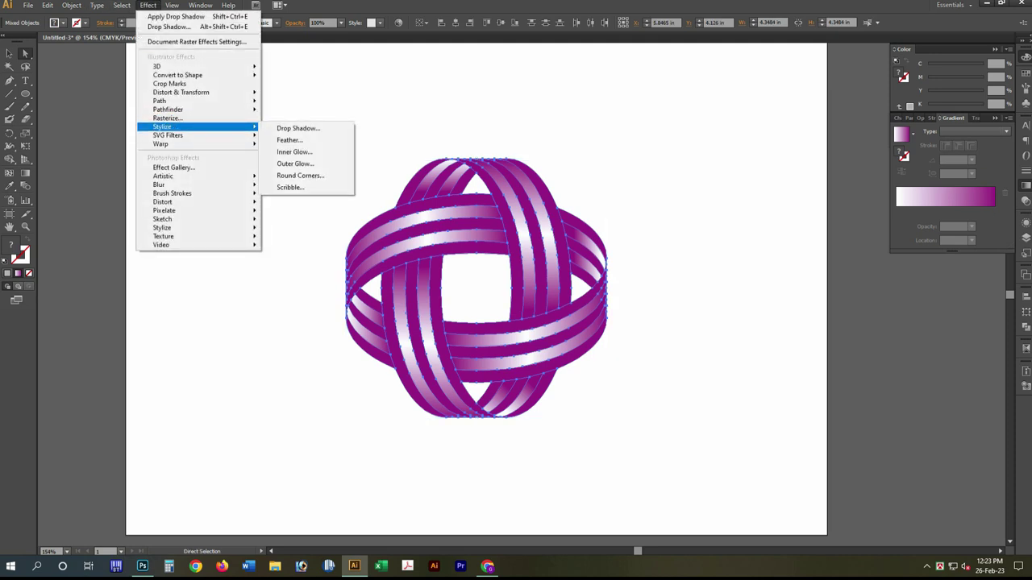
click(298, 128)
click(827, 427)
click(828, 427)
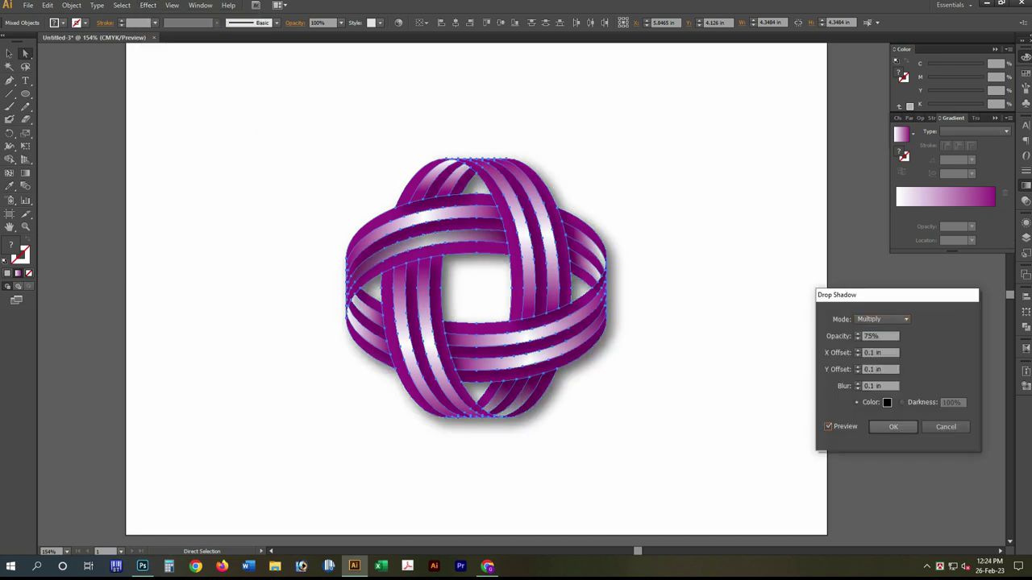
key(Return)
key(ctrl+shift+a)
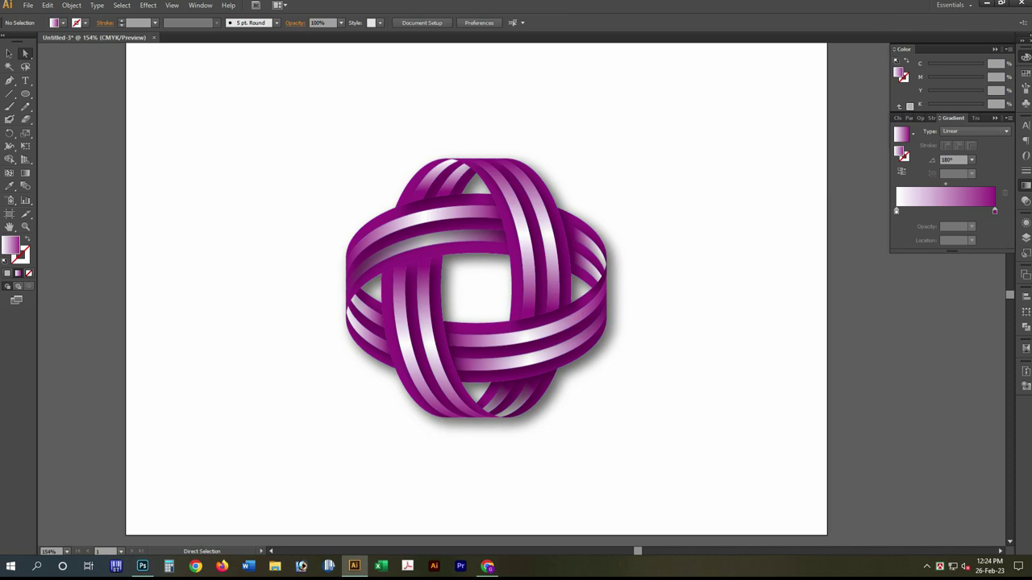